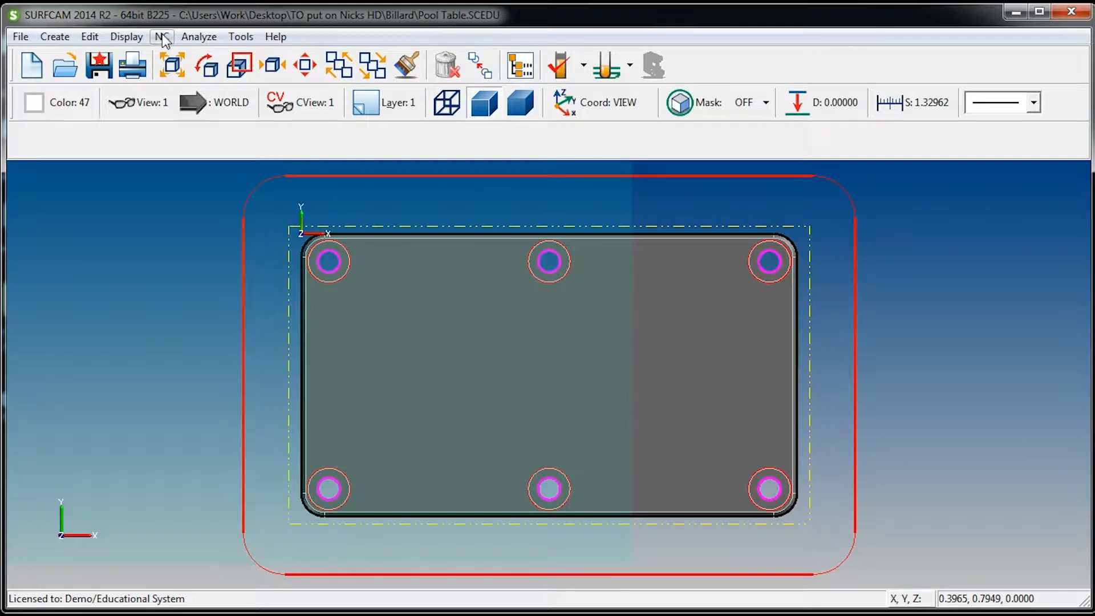
Start a 2 Axis Contour operation and chain the inner edge of the chamfer around the plate's top face
mouse_move(177, 57)
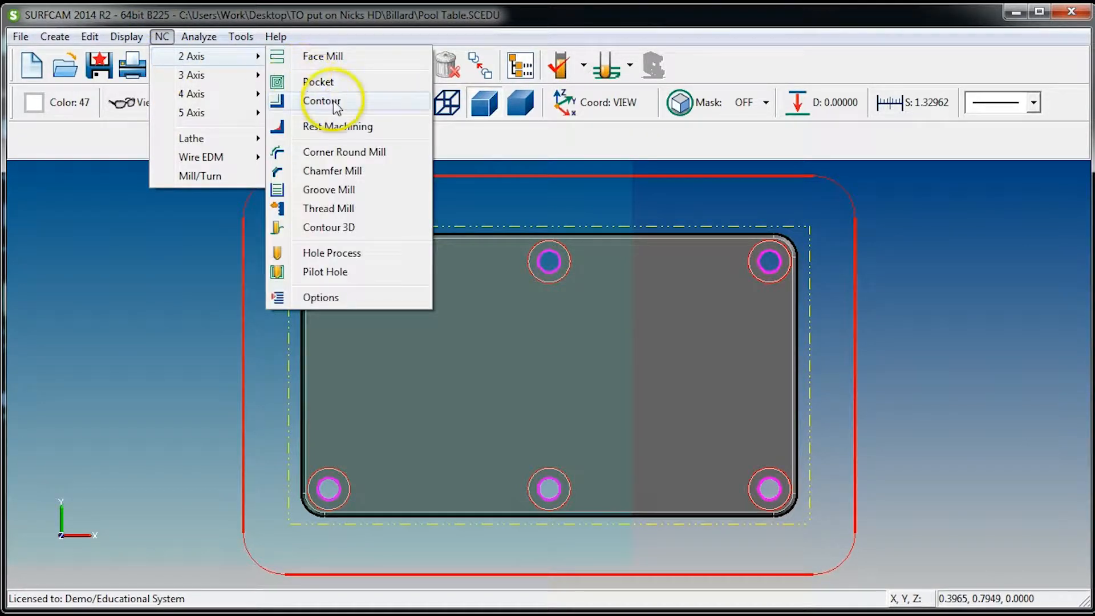
click(322, 100)
scroll(438, 231, up, 8)
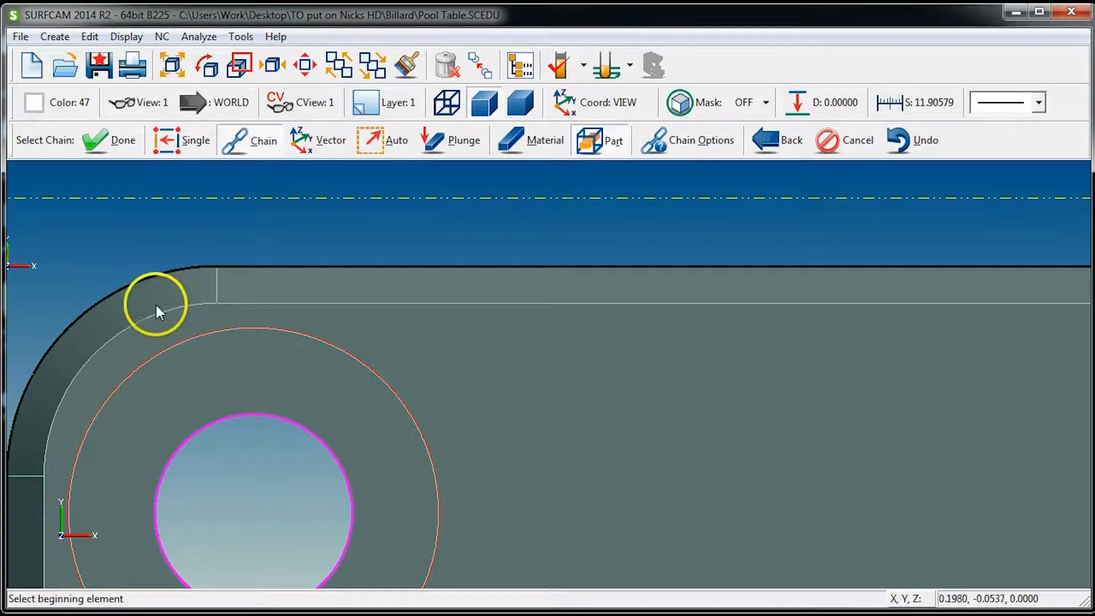
click(238, 302)
click(241, 303)
scroll(510, 314, down, 1)
scroll(511, 314, down, 7)
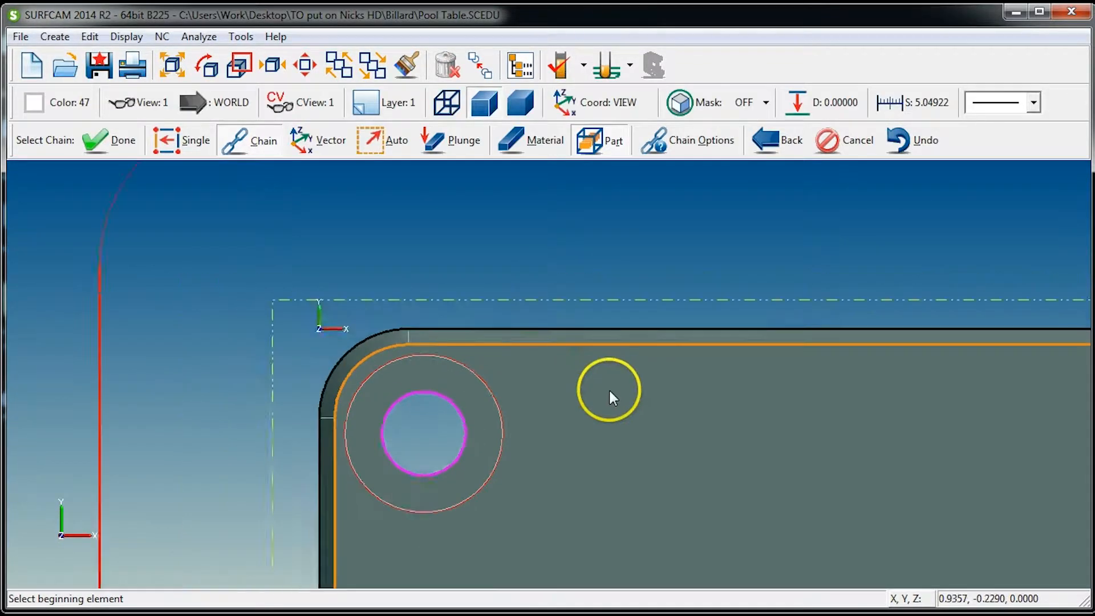
scroll(829, 466, down, 3)
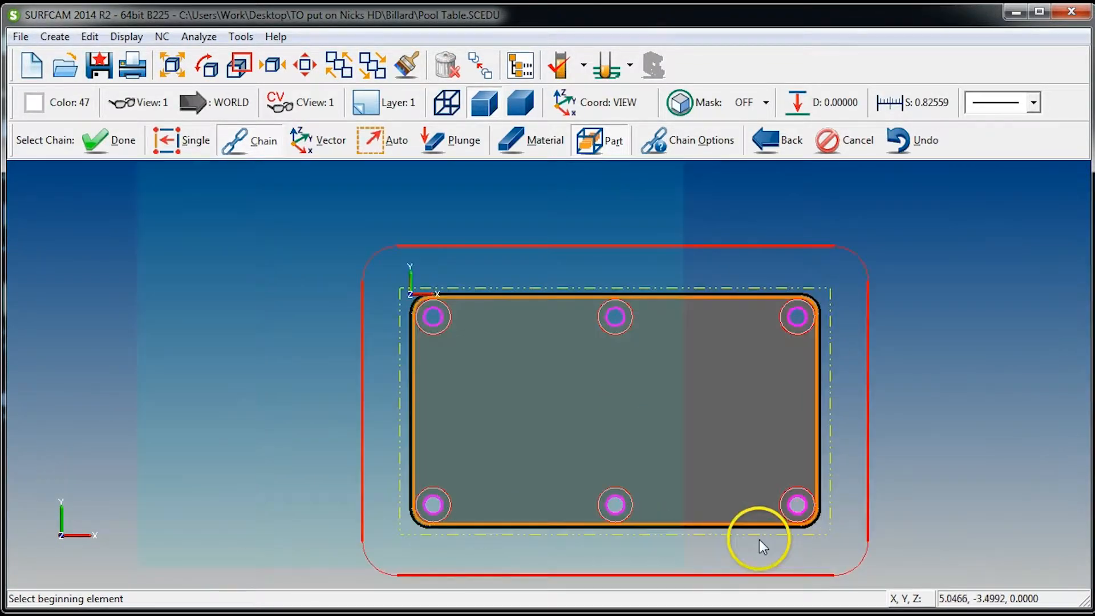
click(101, 149)
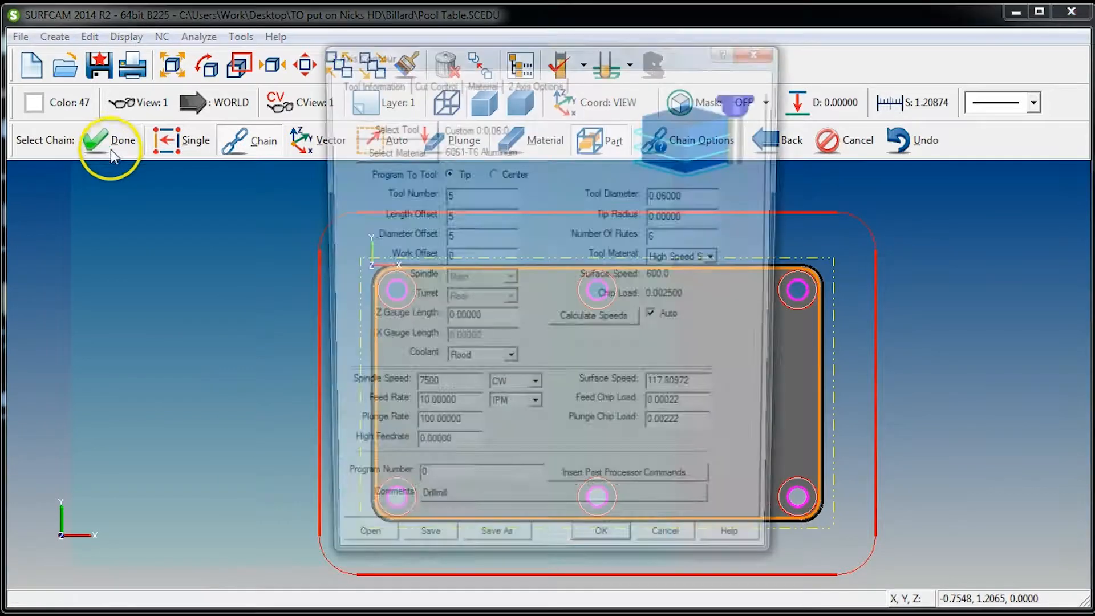
Choose the 0.5000 dia 4 flute endmill as tool 2 with matching offsets, spindle speed 7500, and feed and plunge rates of 120 IPM
click(413, 128)
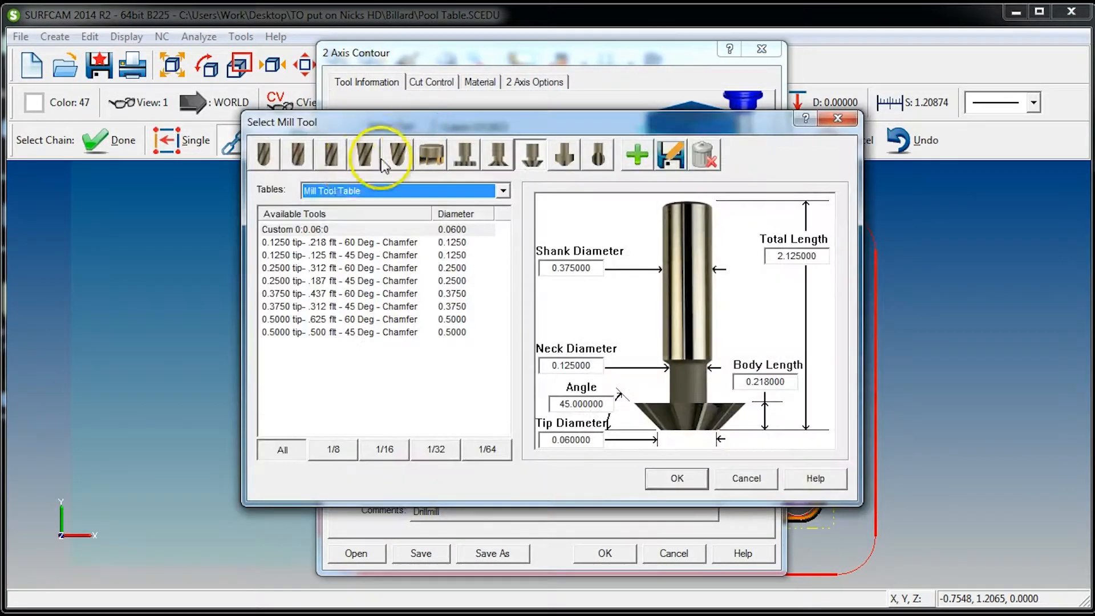
click(332, 161)
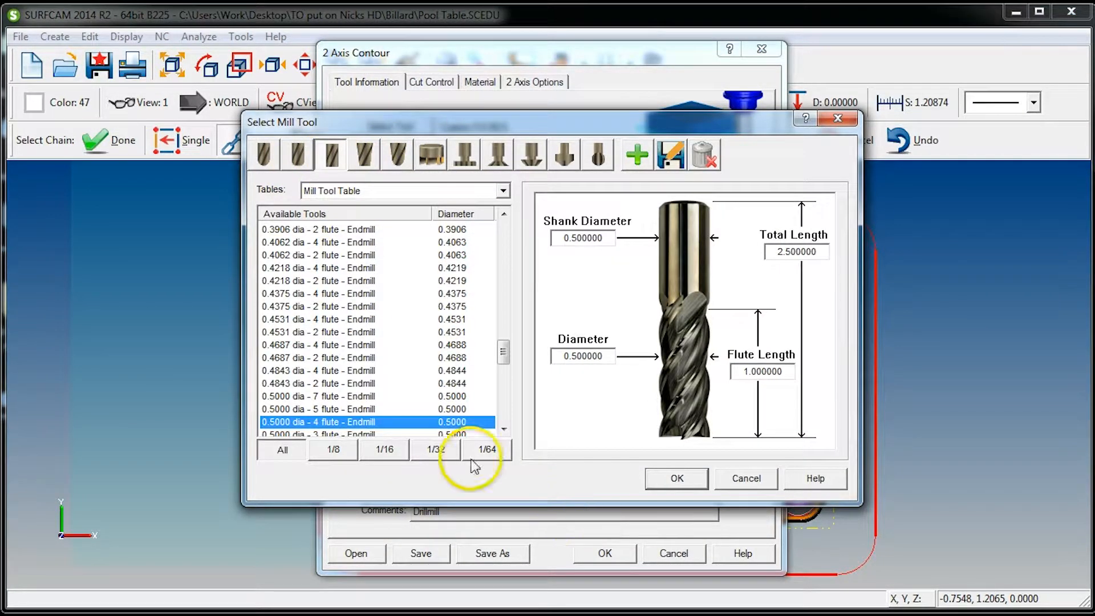
click(677, 478)
drag(466, 201, 417, 199)
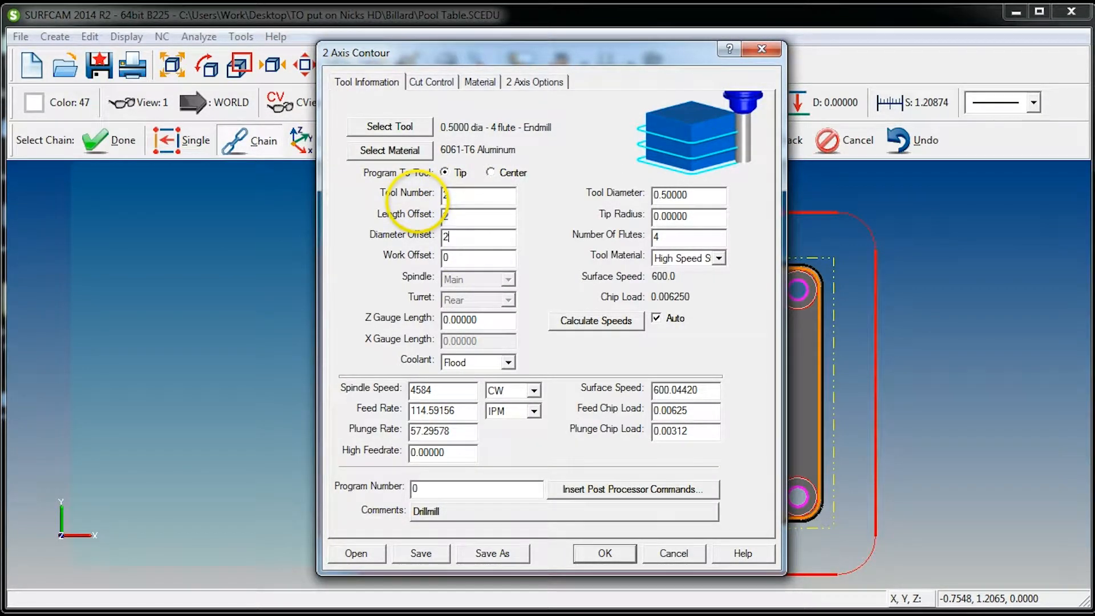
drag(464, 196, 435, 192)
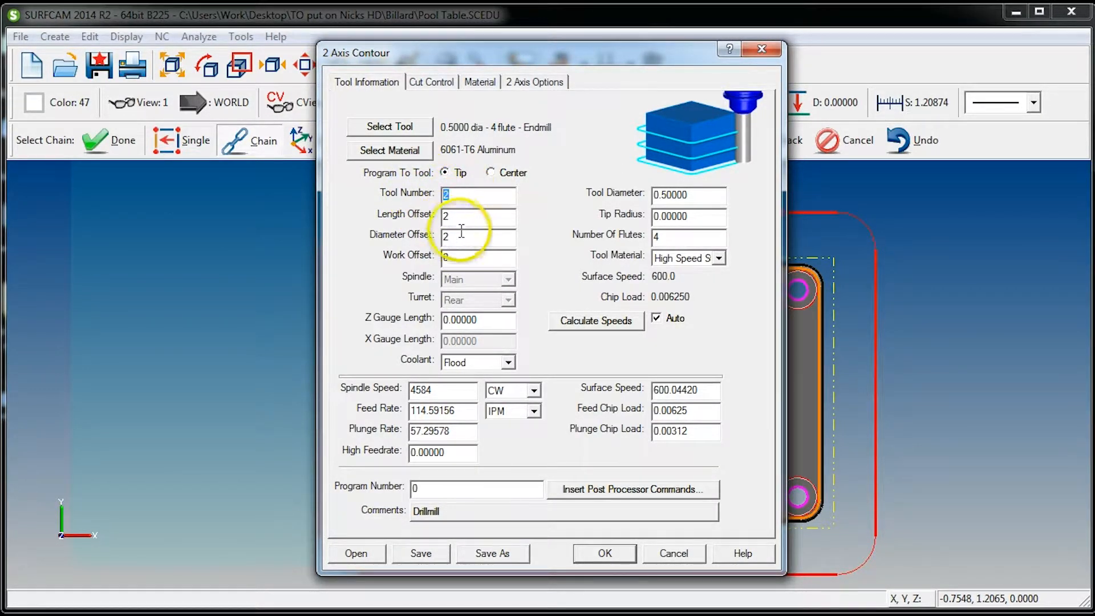
drag(447, 391, 365, 391)
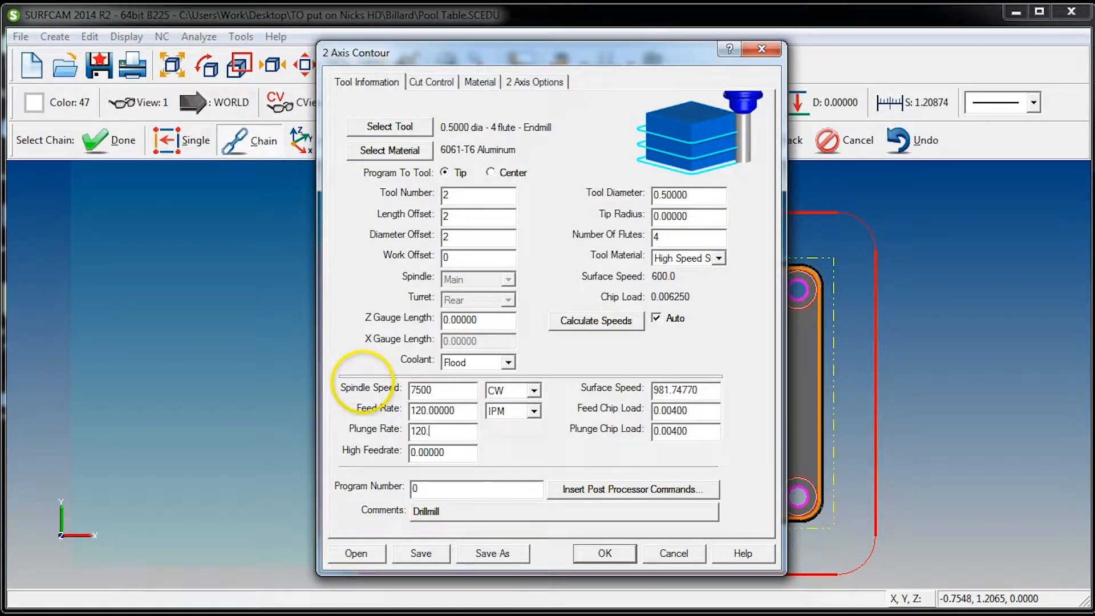
Change the operation's comment to "1/2 Finisher"
click(448, 508)
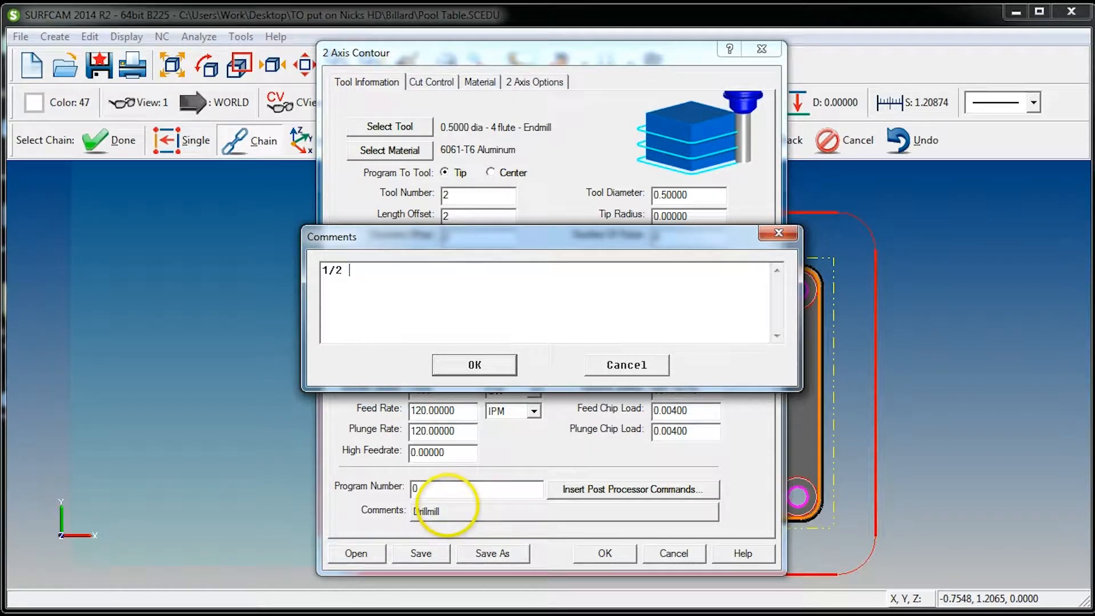
key(BackSpace)
key(BackSpace)
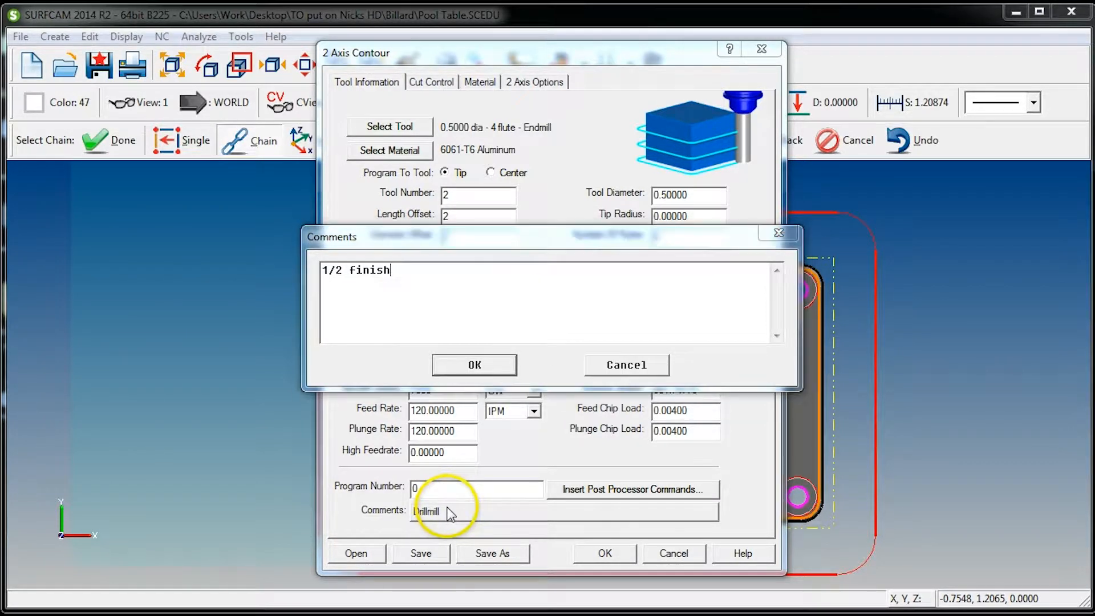
key(BackSpace)
key(BackSpace)
key(BackSpace)
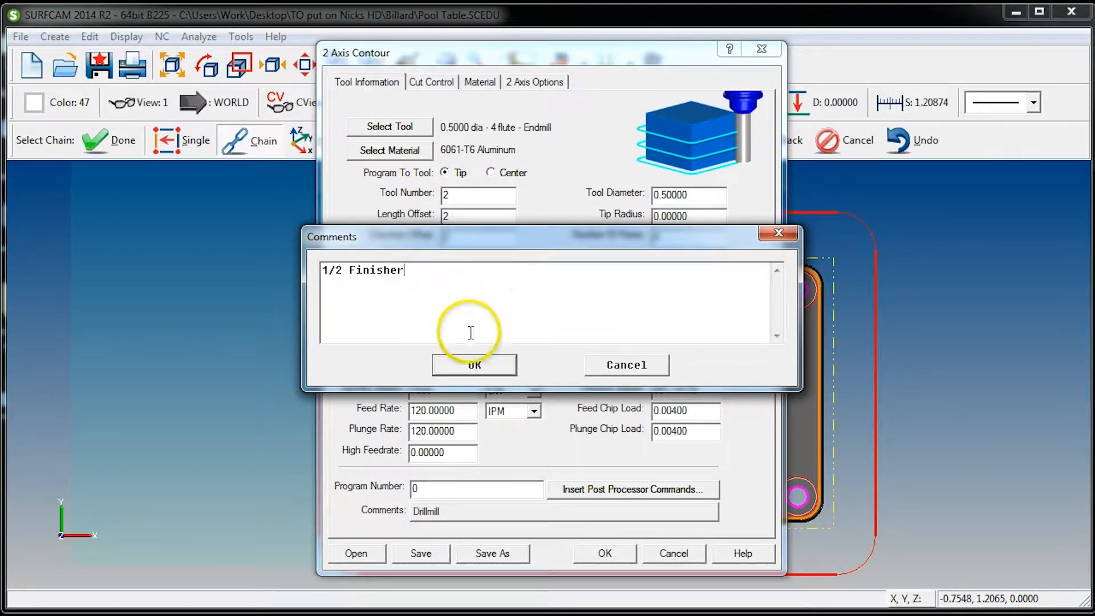
click(478, 363)
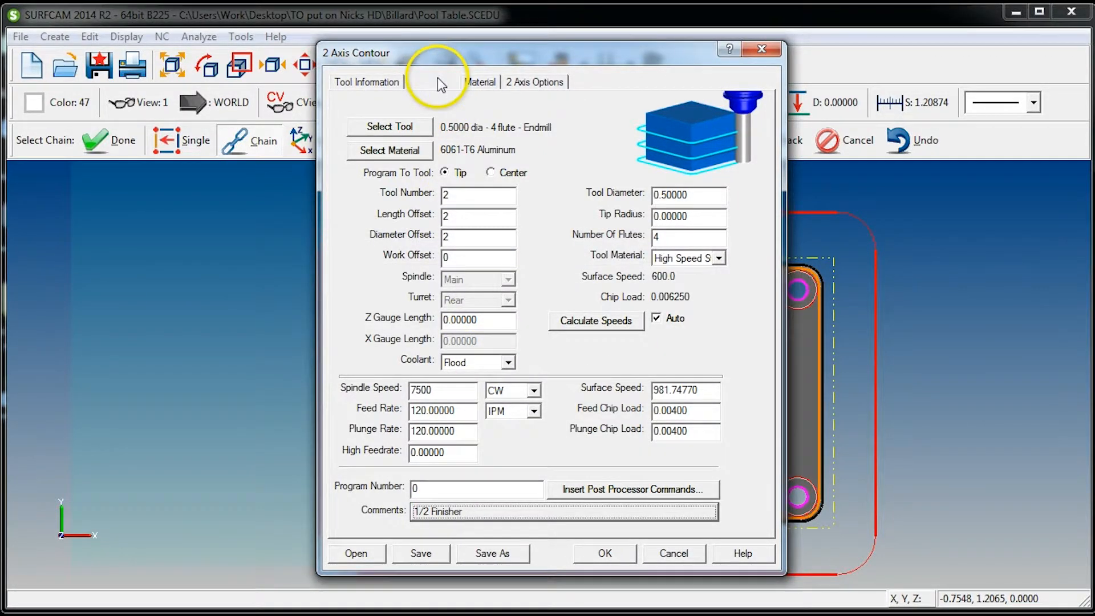
Set the contour's taper angle to 45 degrees in the cut control settings
click(438, 81)
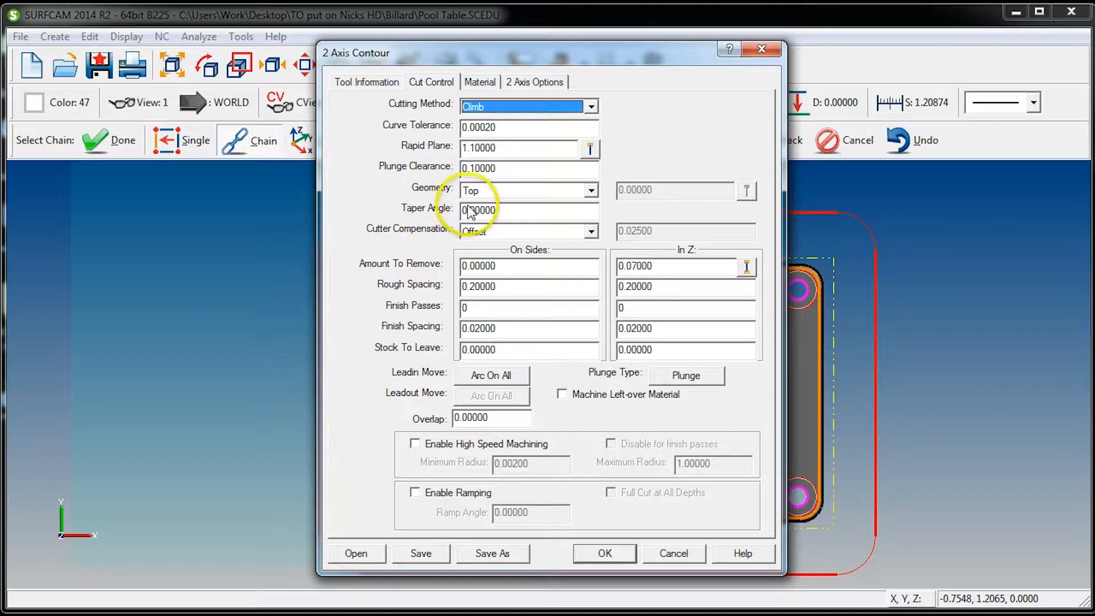
double_click(502, 210)
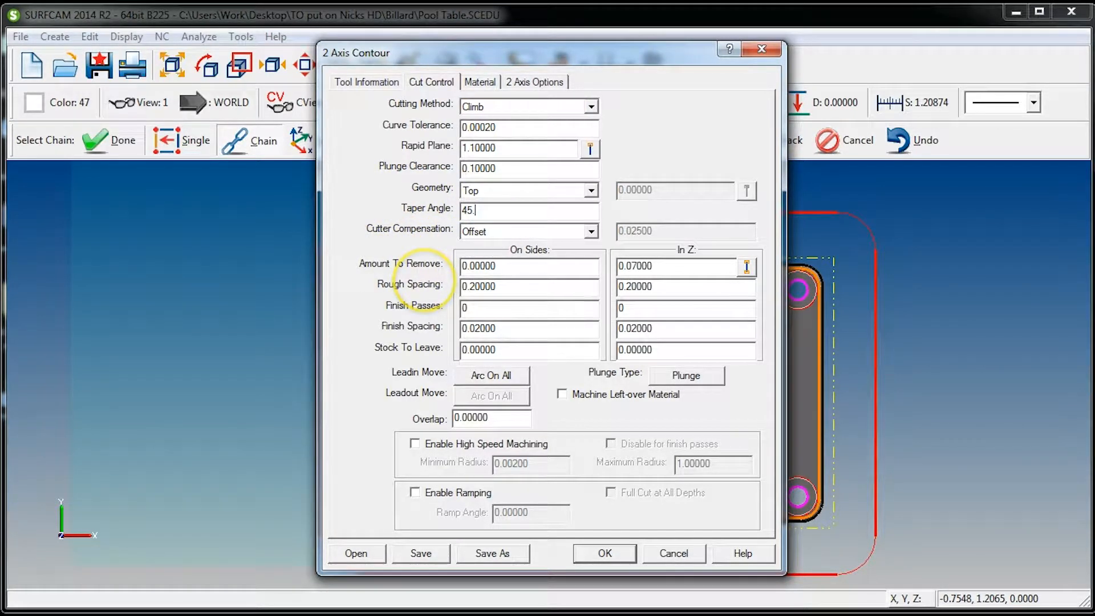
double_click(481, 210)
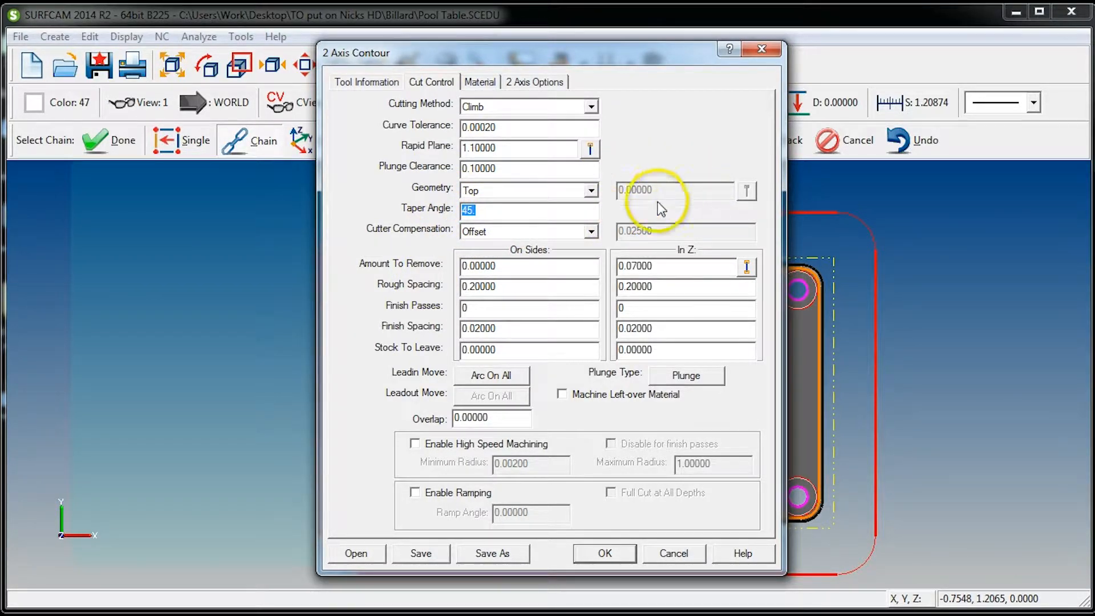
click(511, 211)
drag(587, 60, 462, 32)
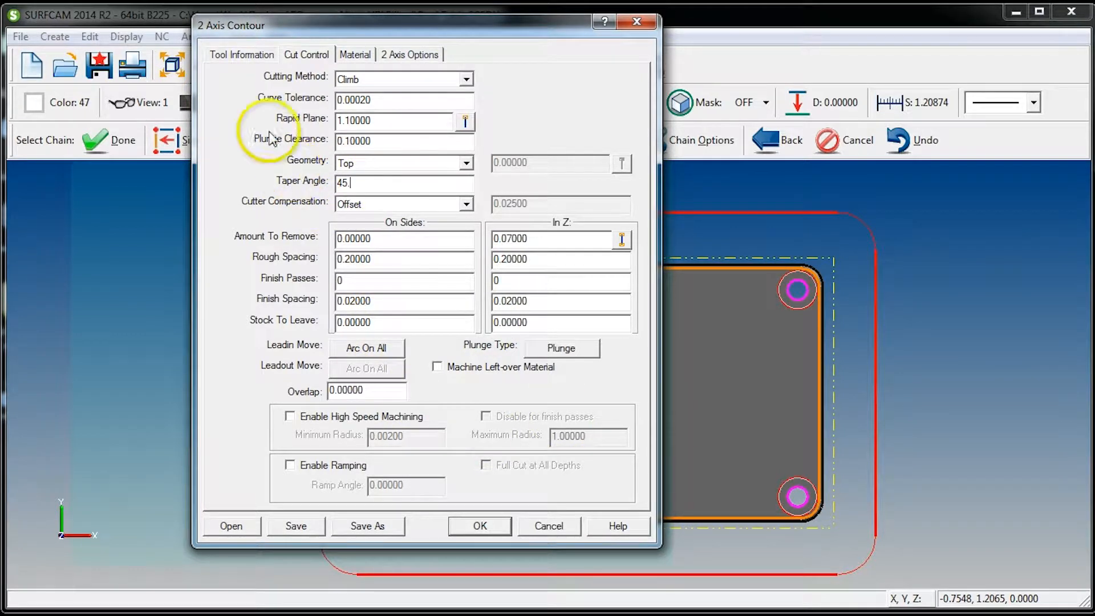
drag(365, 186, 283, 181)
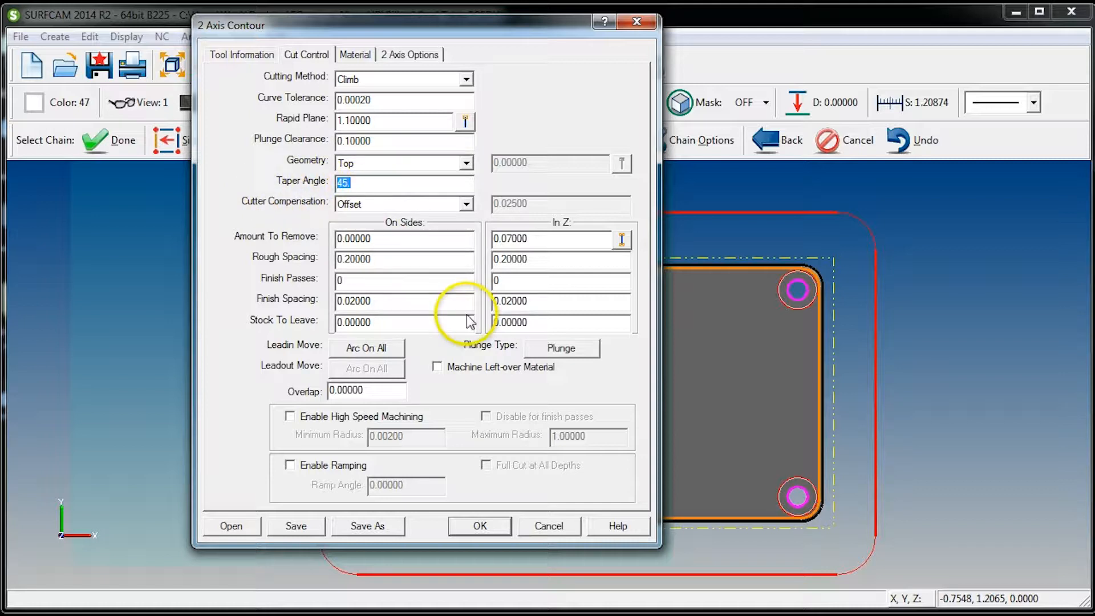
double_click(533, 239)
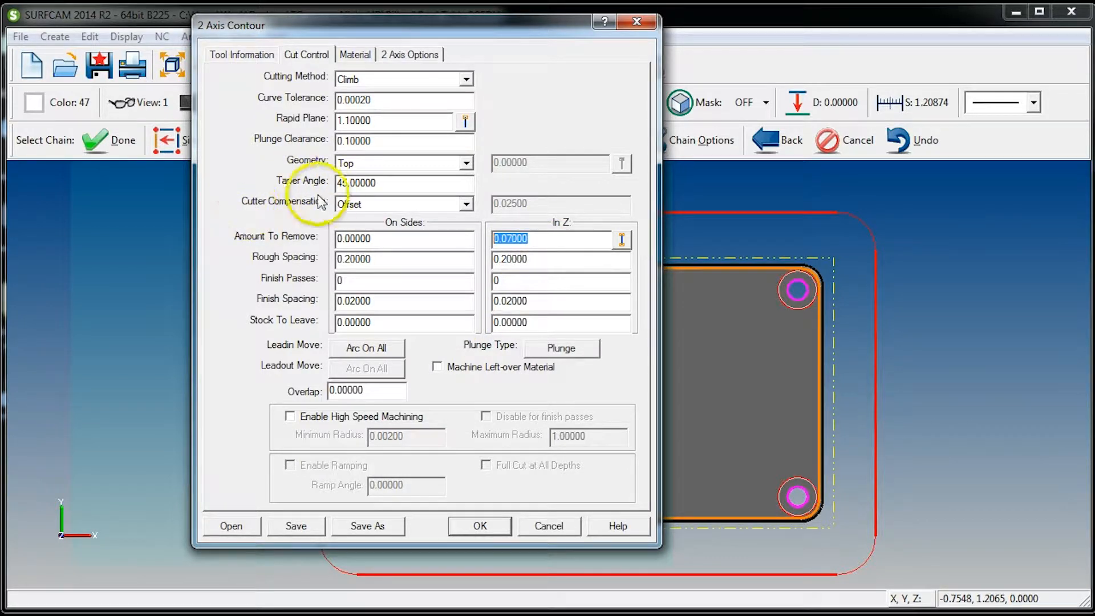
drag(403, 183, 282, 183)
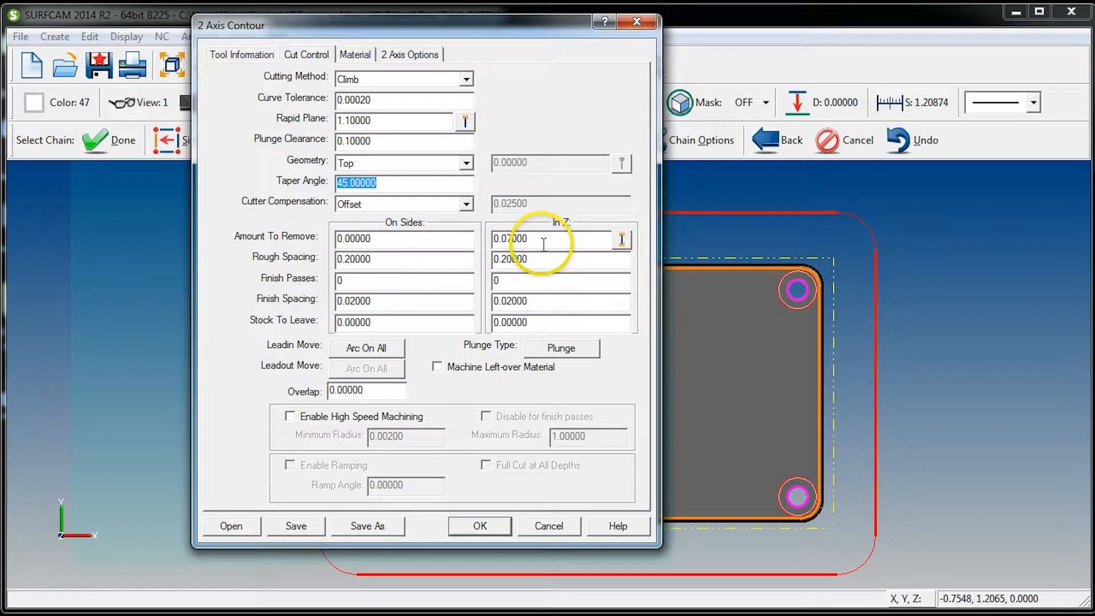
For the Z direction, set amount to remove 0.05, rough spacing 0.002, and finish passes, finish spacing and stock to leave to 0
drag(544, 239, 464, 227)
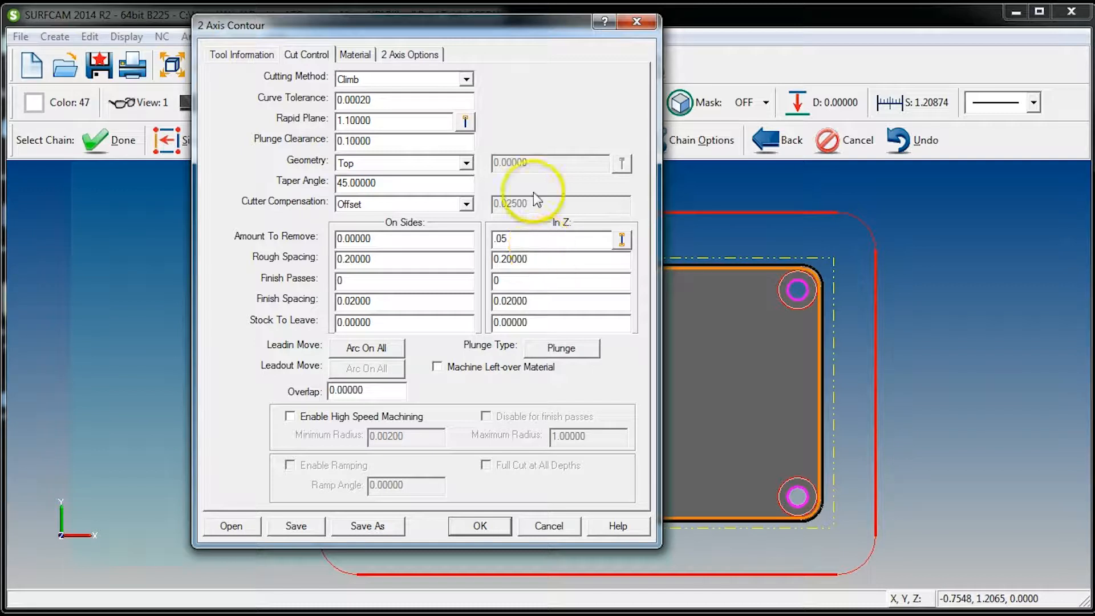
drag(555, 259, 464, 251)
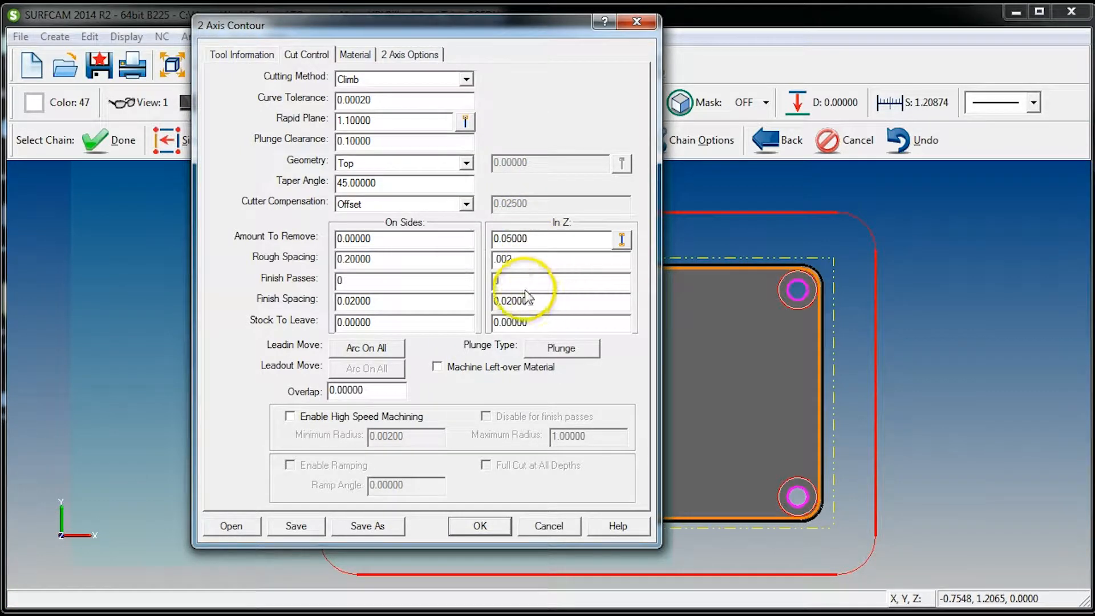
drag(519, 285, 473, 286)
drag(541, 239, 427, 238)
drag(528, 259, 410, 261)
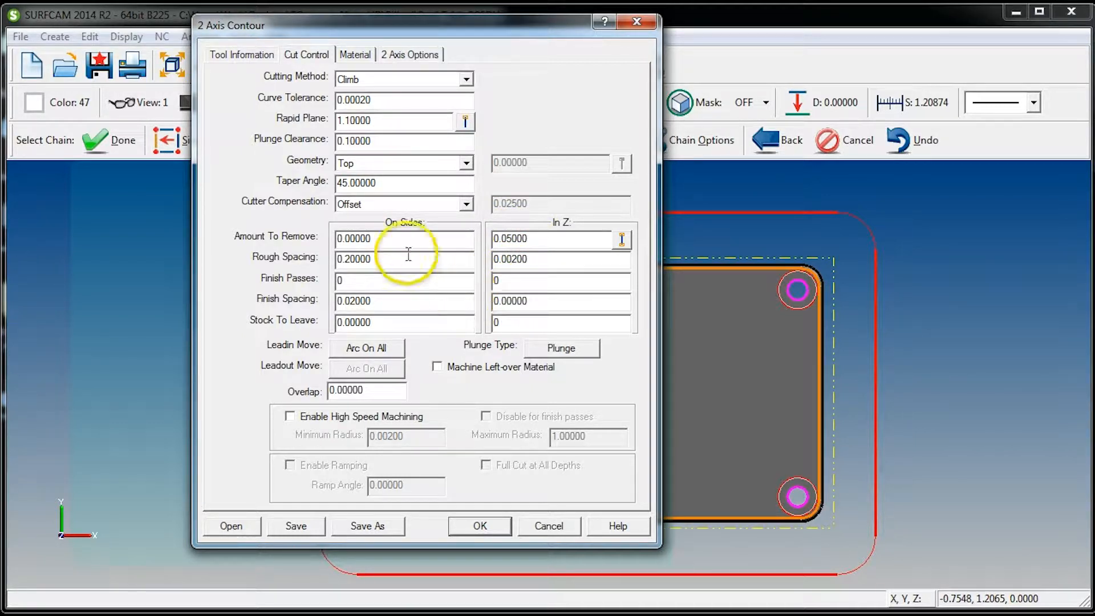
Set all the side cutting amounts and spacings to 0 and the curve tolerance to 0.002
drag(400, 240, 289, 243)
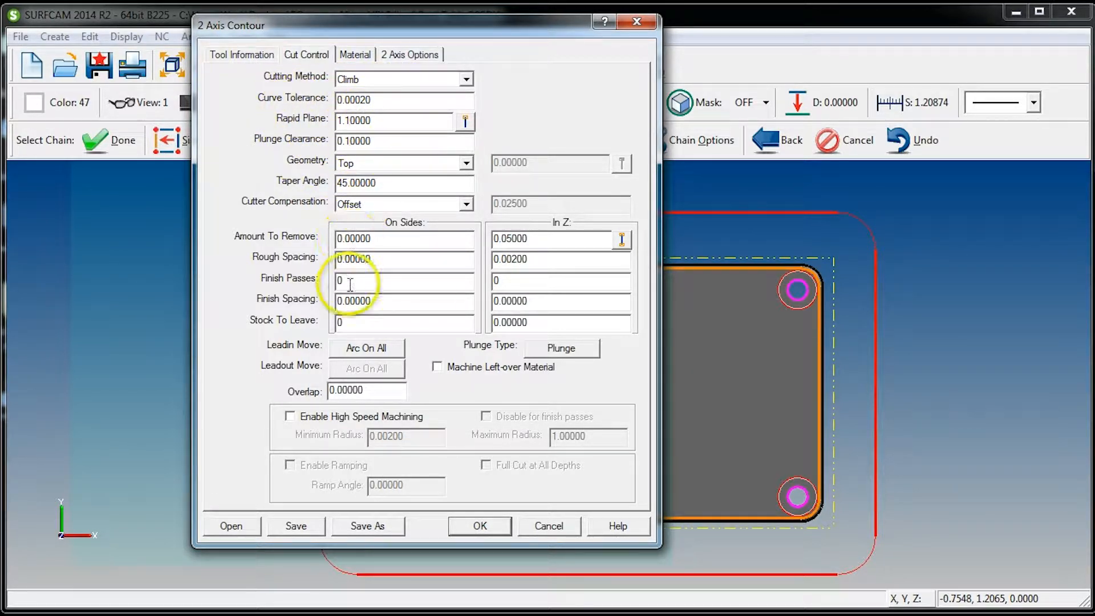
drag(380, 102, 204, 111)
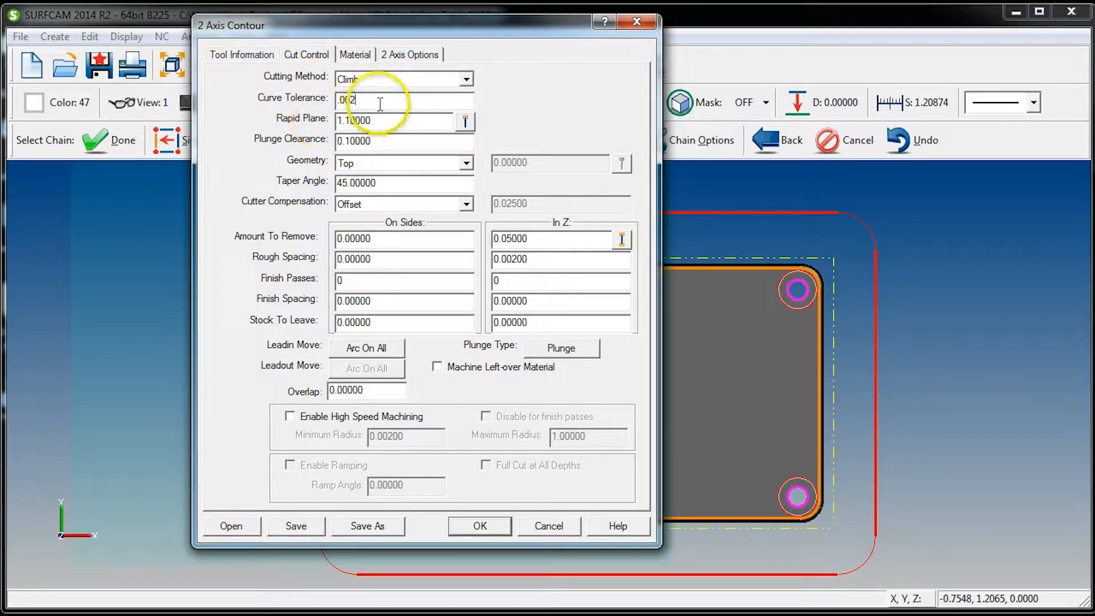
click(534, 322)
Set the lead-in type to None, keeping the same setting for the lead-out
click(365, 347)
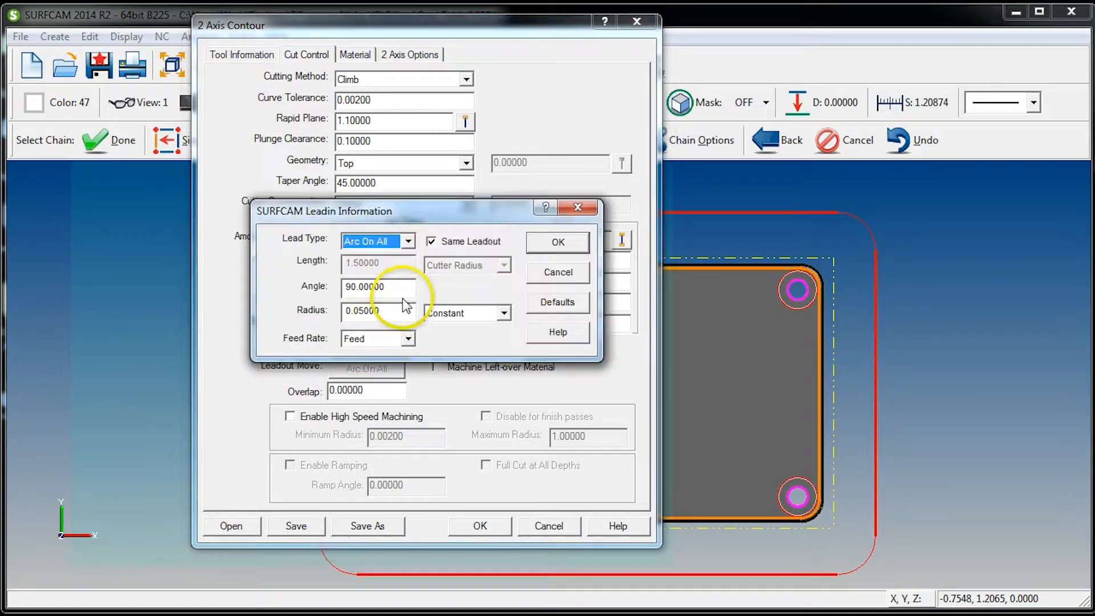
click(555, 239)
drag(393, 101, 297, 101)
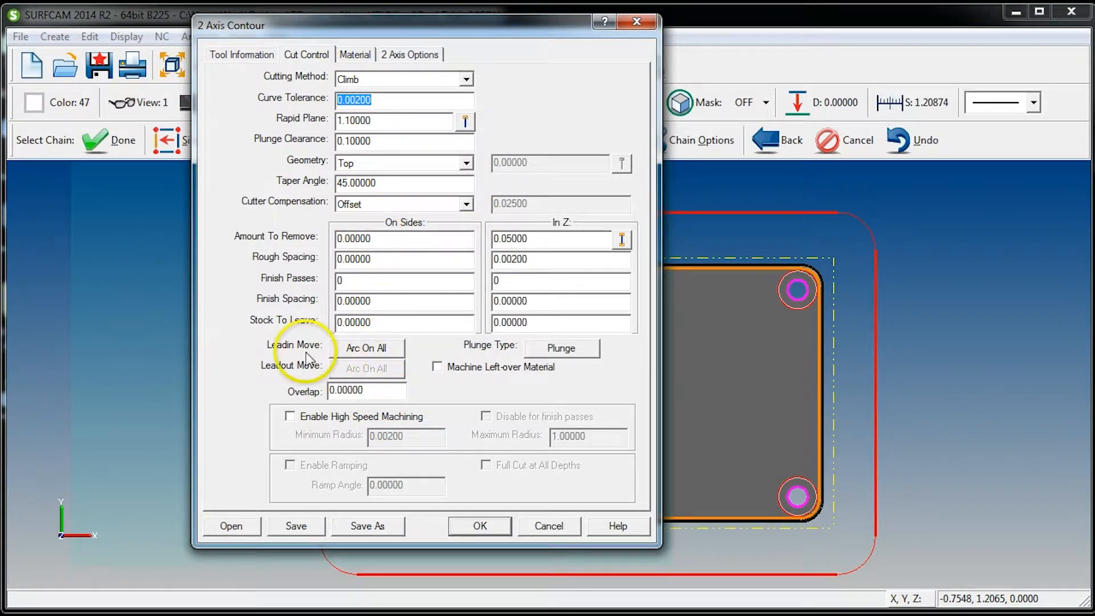
click(381, 351)
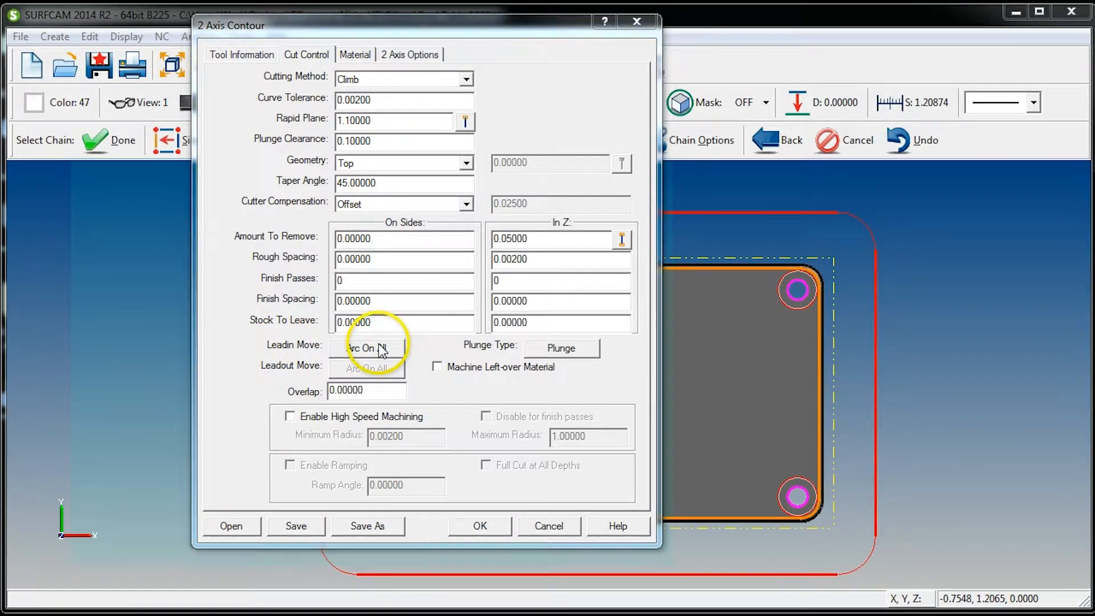
click(387, 242)
click(366, 257)
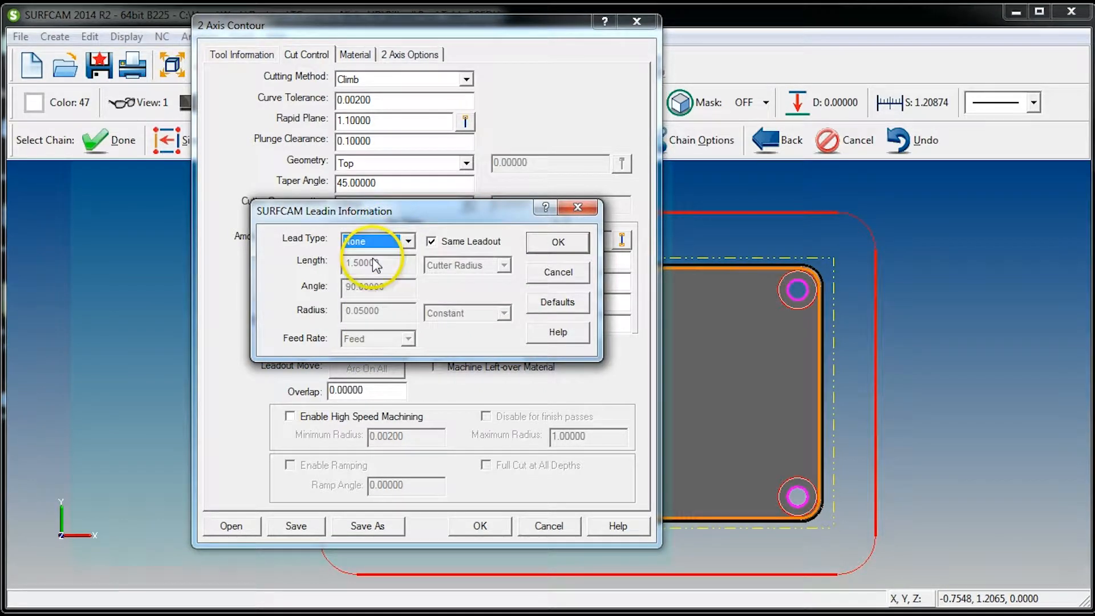
click(553, 242)
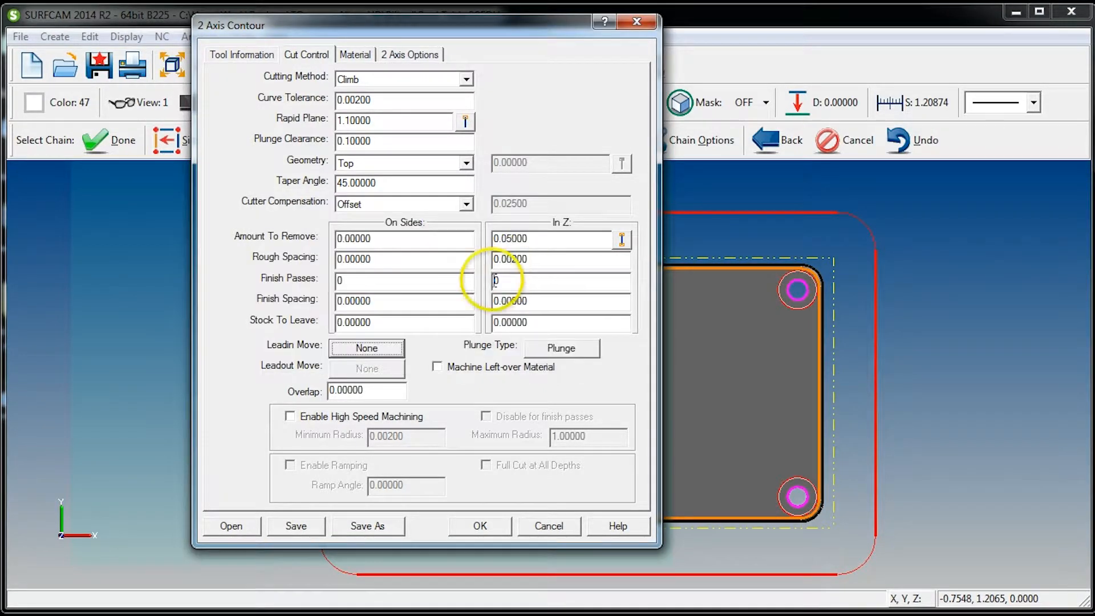
Generate the contour toolpath on the outside of the plate outline and accept it
drag(536, 260, 476, 261)
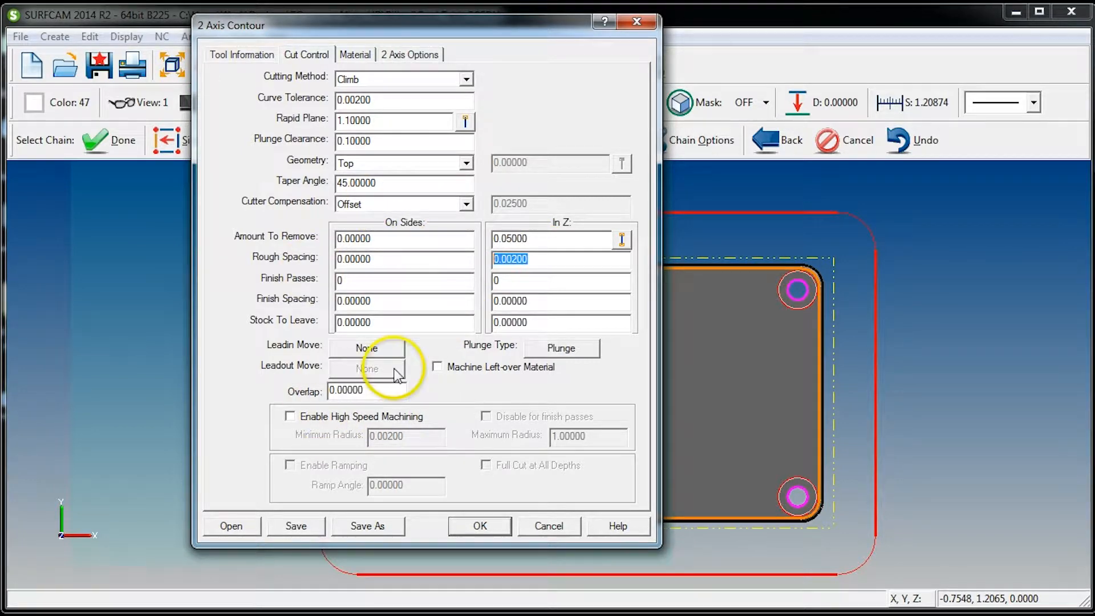
click(480, 526)
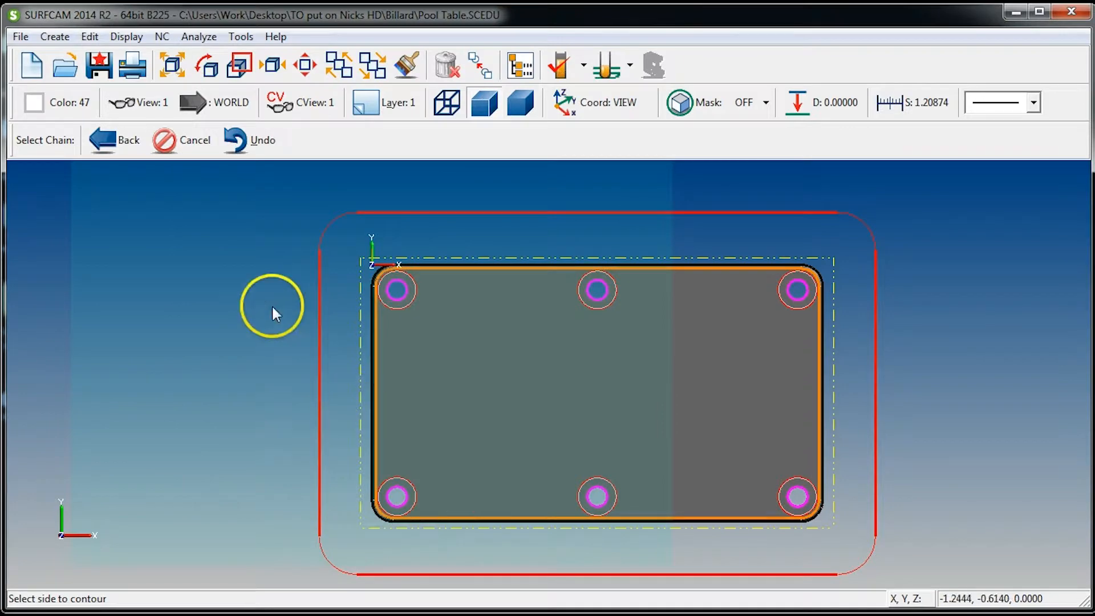
click(195, 312)
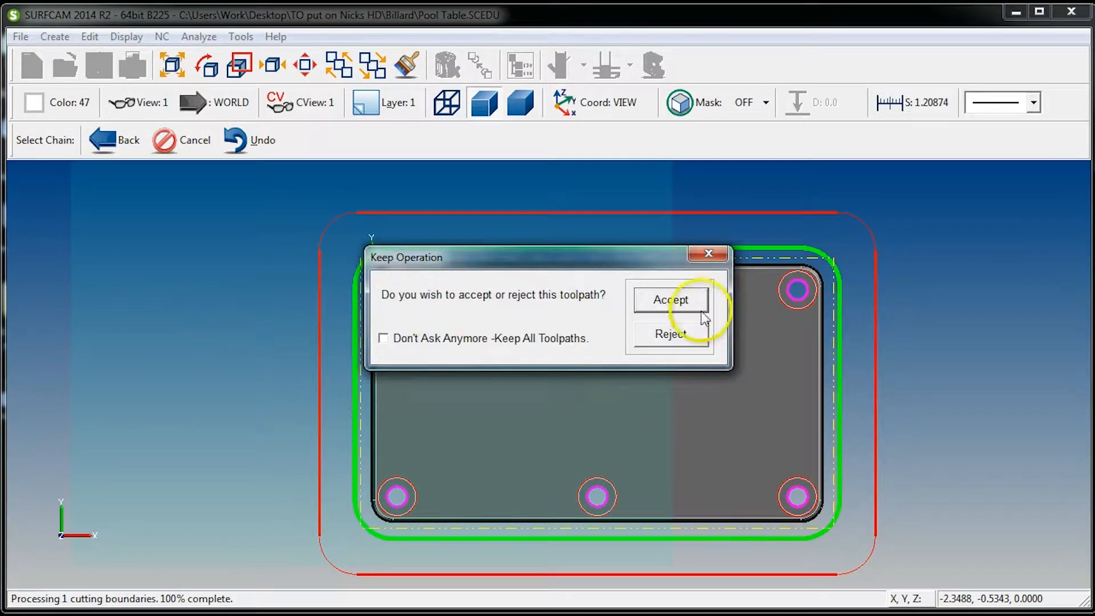
click(675, 299)
scroll(674, 313, up, 3)
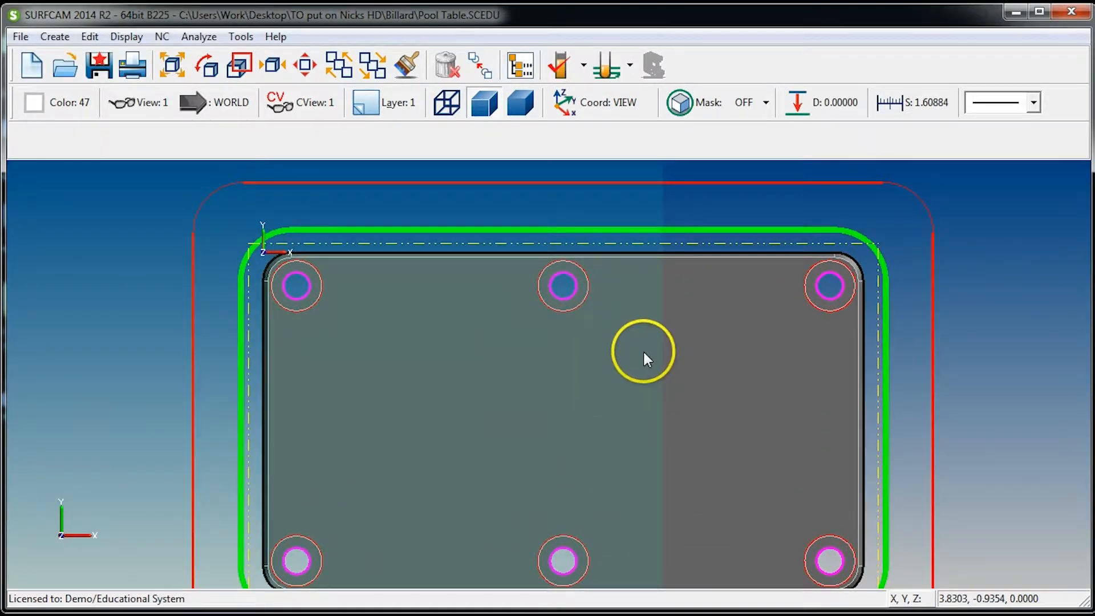
Examine the contour passes along the plate's chamfered edge up close from the front view
key(2)
scroll(972, 484, up, 1)
scroll(977, 502, up, 10)
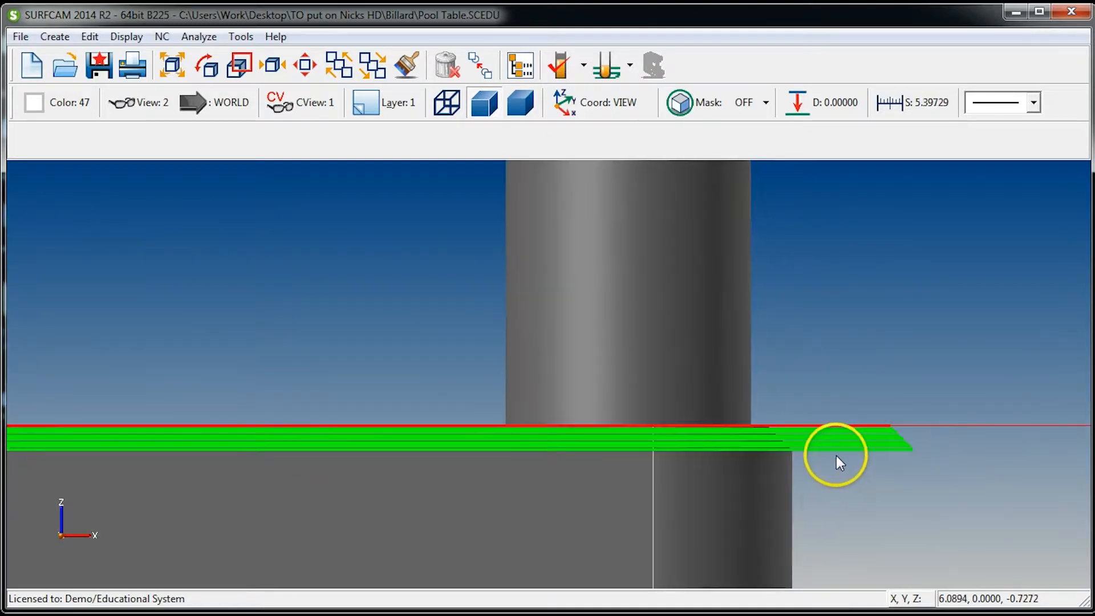
scroll(683, 435, up, 6)
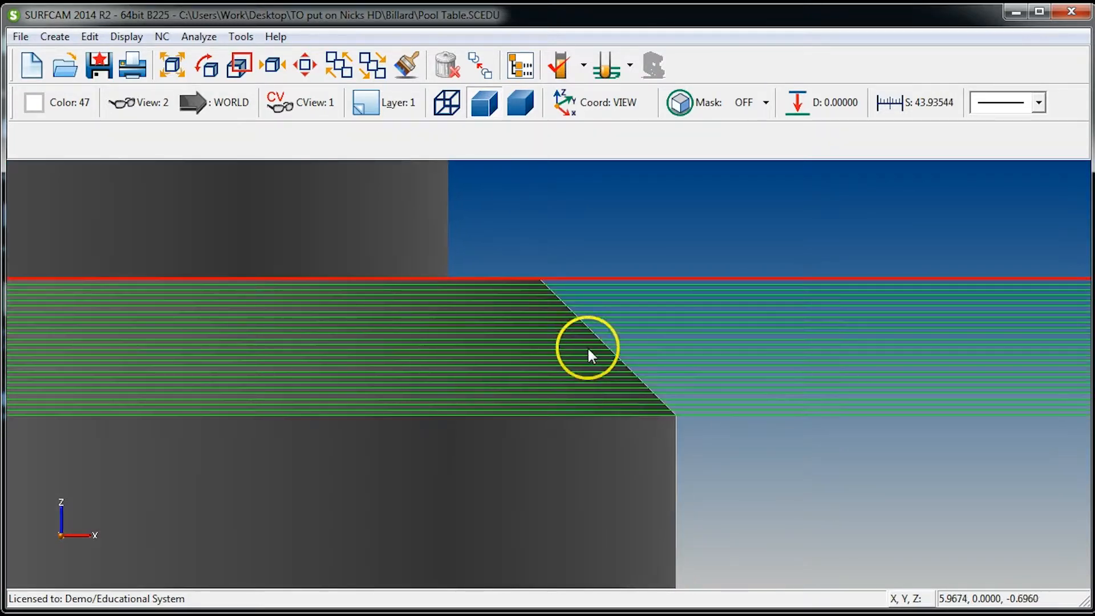
scroll(642, 418, down, 5)
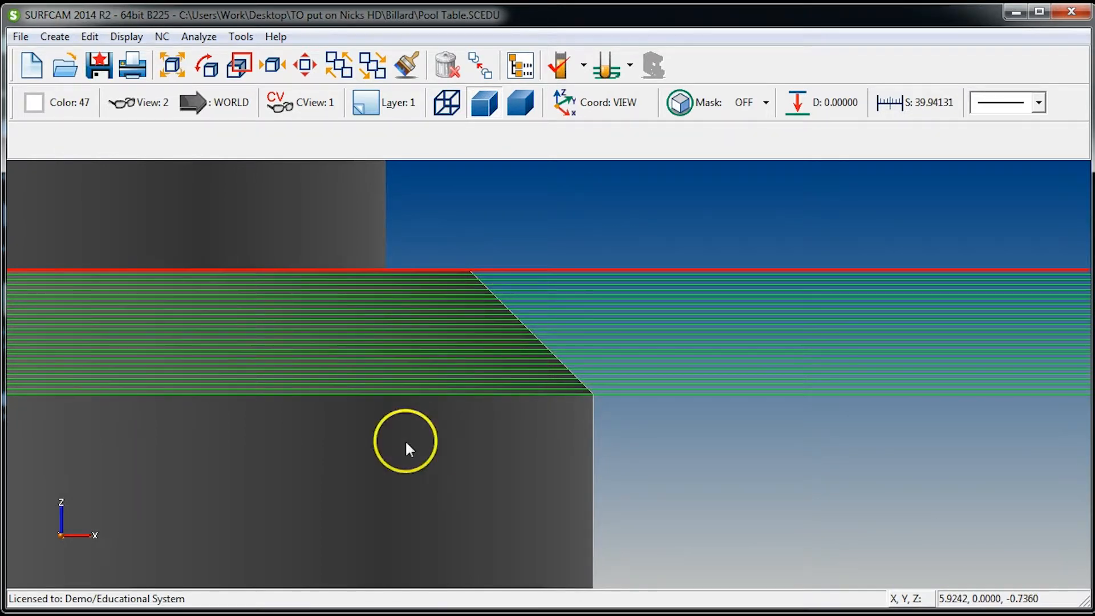
scroll(549, 371, down, 1)
Measure the chamfer's width between its inner and outer edge endpoints near the plate's corner in the top view
key(1)
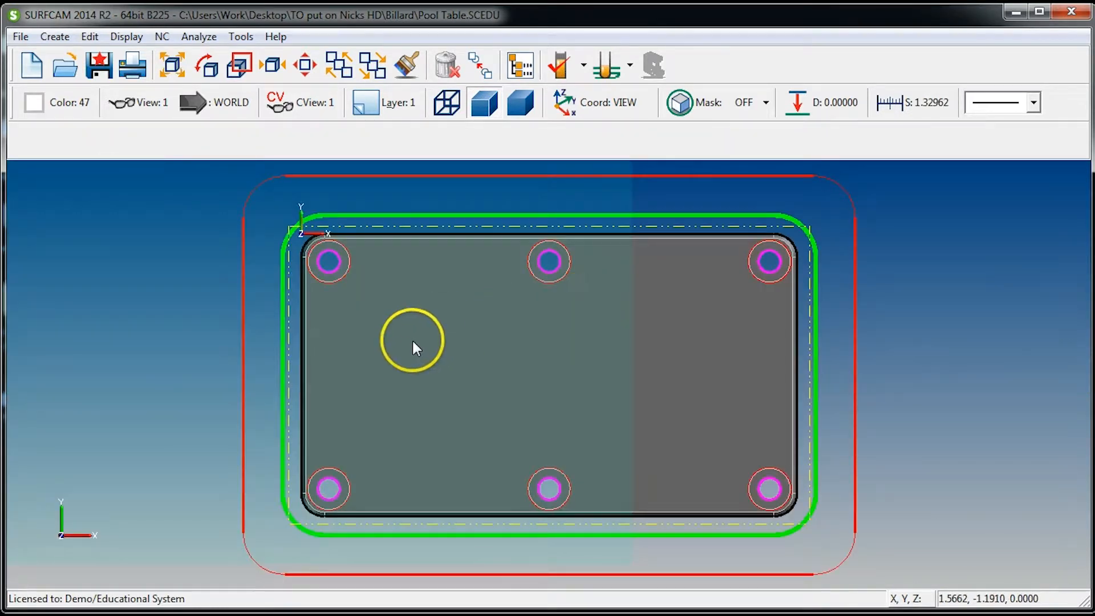
key(d)
scroll(345, 294, up, 13)
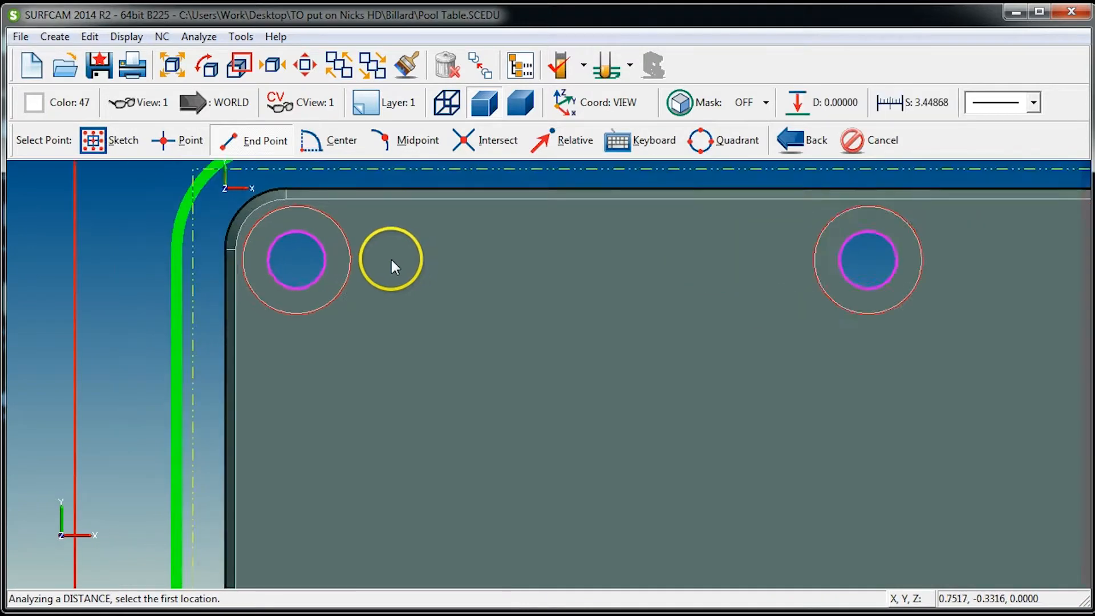
scroll(253, 278, up, 6)
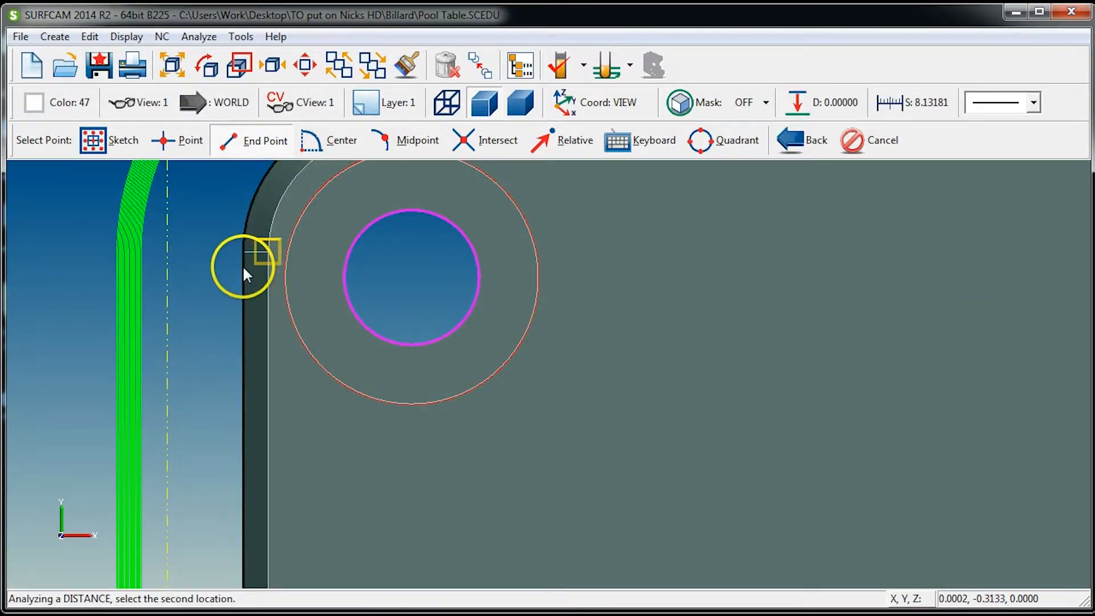
click(245, 274)
drag(423, 325, 499, 313)
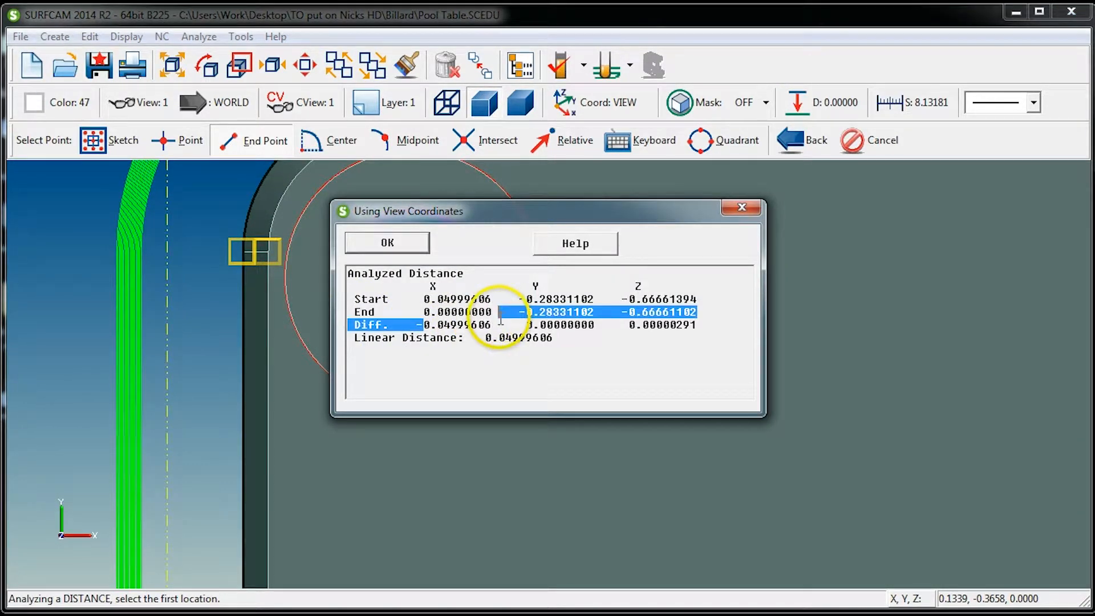
key(Escape)
Increase the last contour operation's Z amount to remove and regenerate its toolpath with the original geometry
key(ctrl+2)
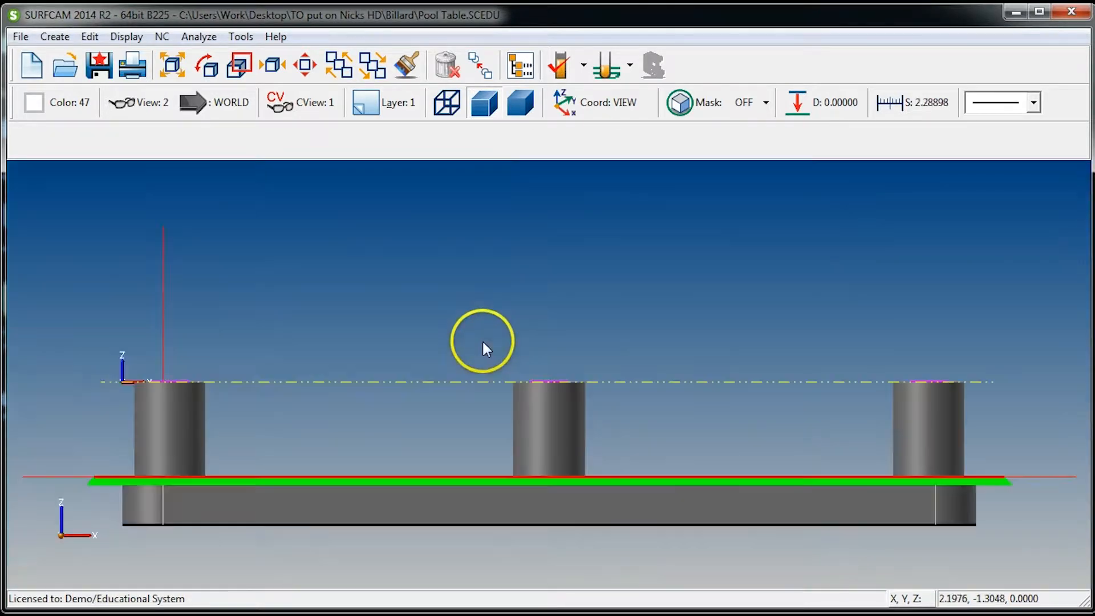
scroll(714, 524, up, 10)
scroll(1021, 444, up, 5)
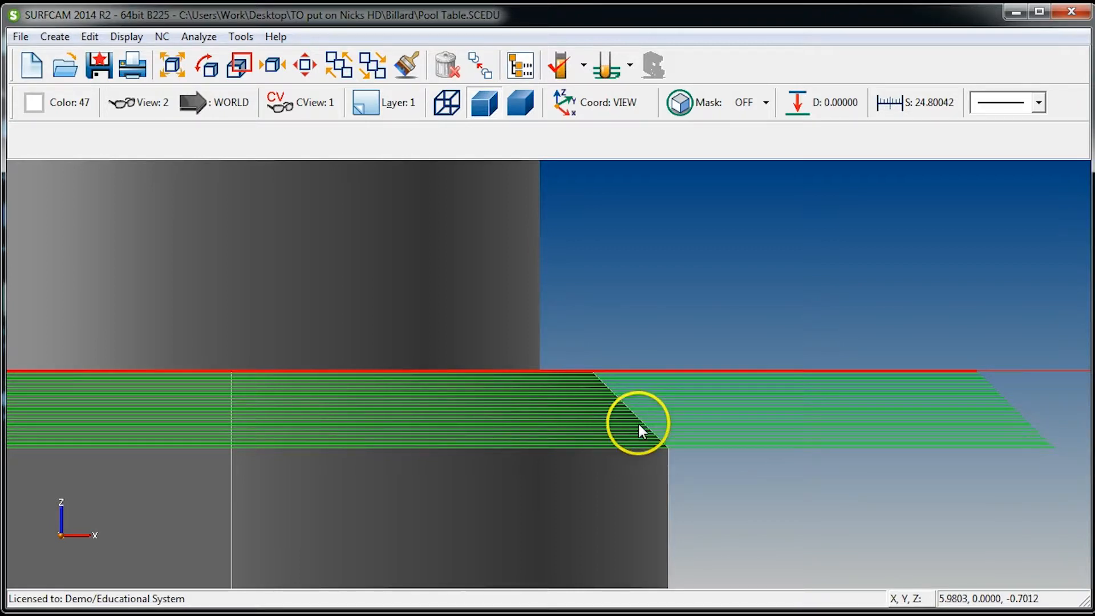
click(519, 66)
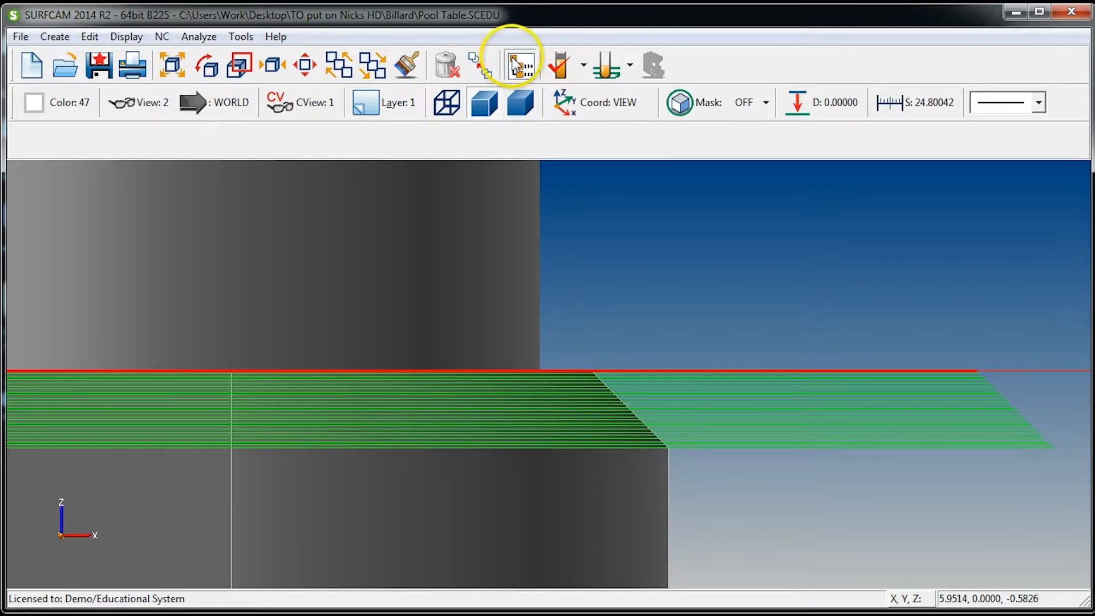
right_click(527, 419)
click(522, 482)
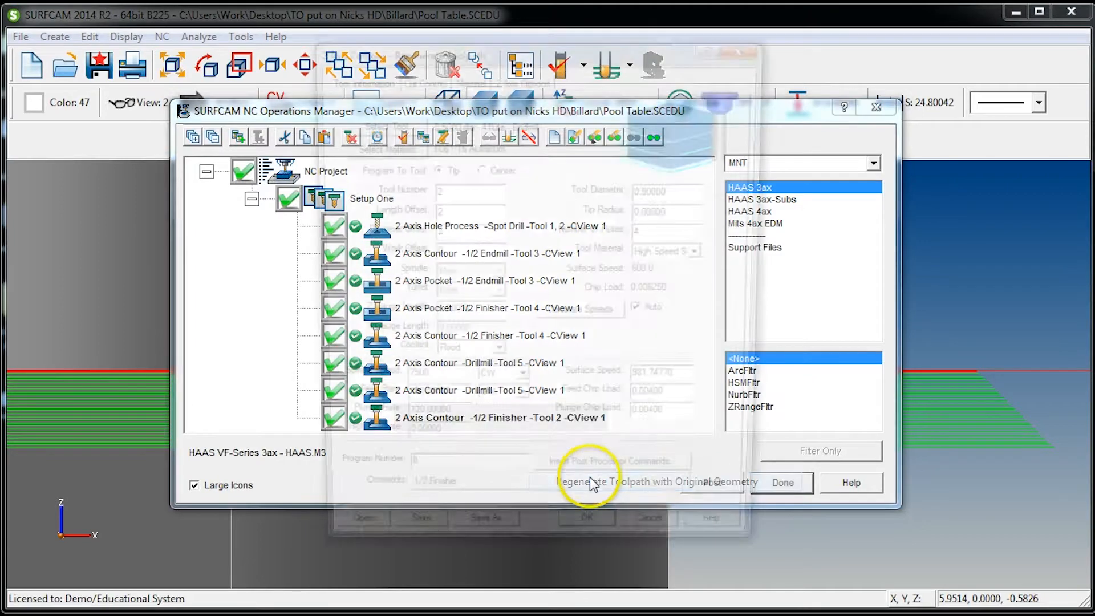
click(414, 78)
double_click(684, 262)
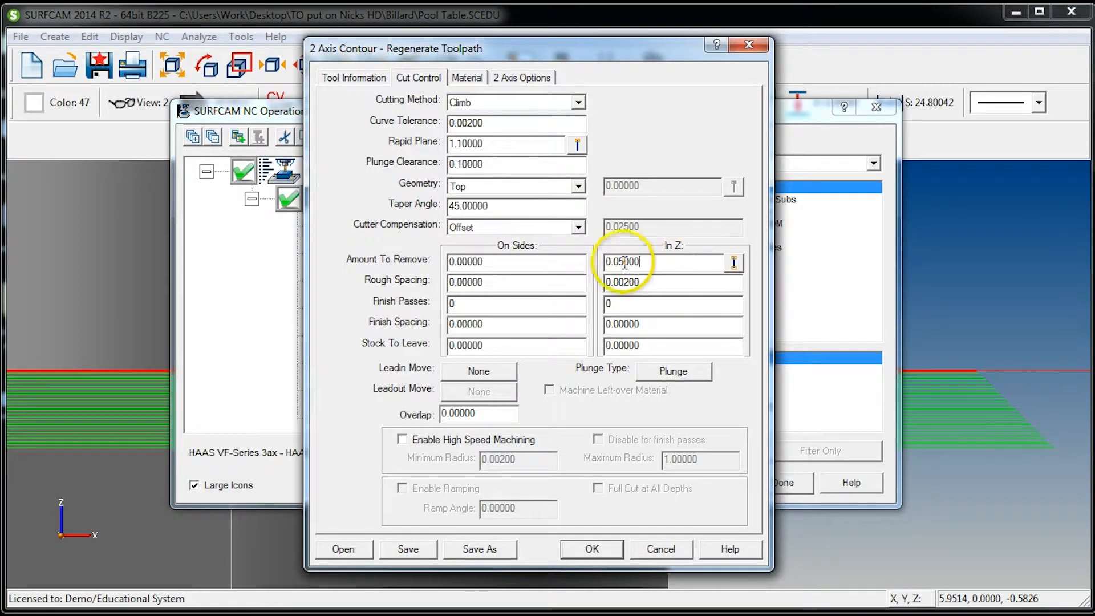
key(Return)
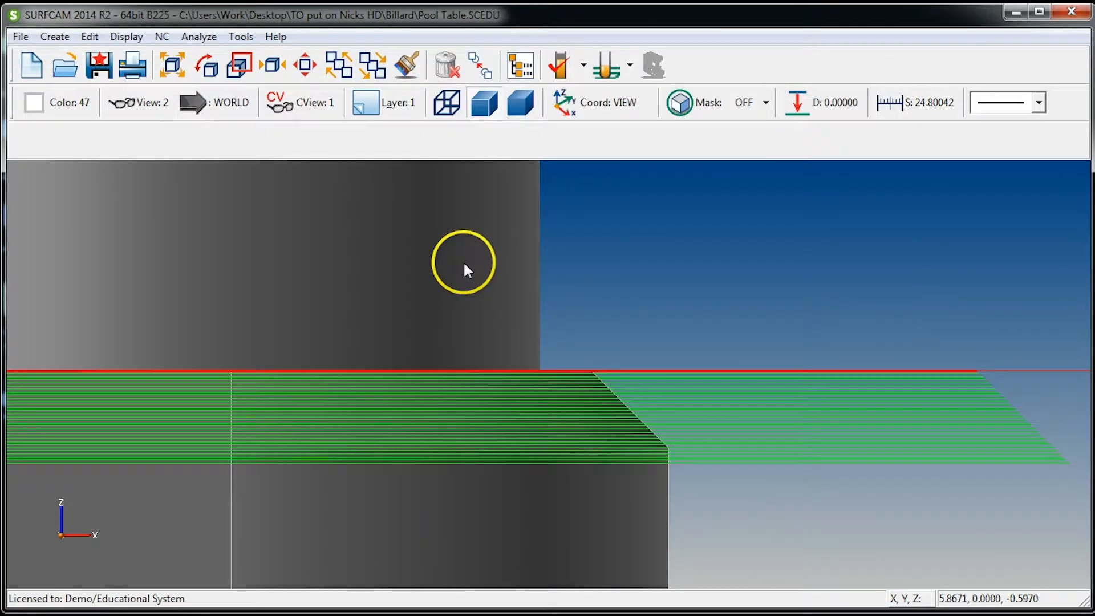
Examine the regenerated chamfer toolpath around the plate from the front and in the isometric view
scroll(659, 456, down, 12)
middle_drag(658, 455, 577, 375)
scroll(499, 306, down, 7)
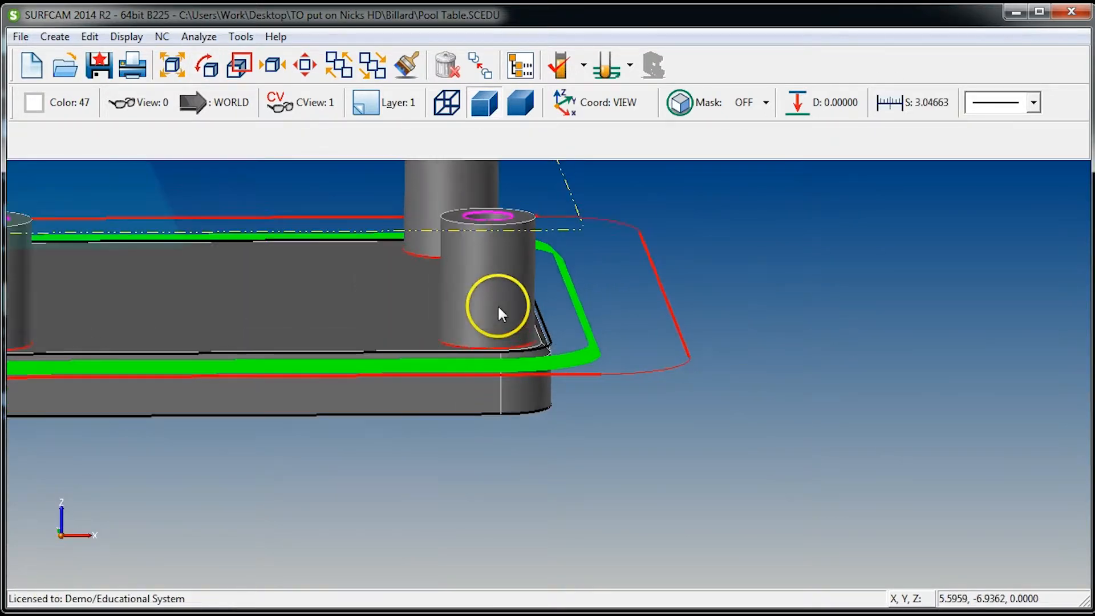
scroll(532, 336, up, 4)
key(2)
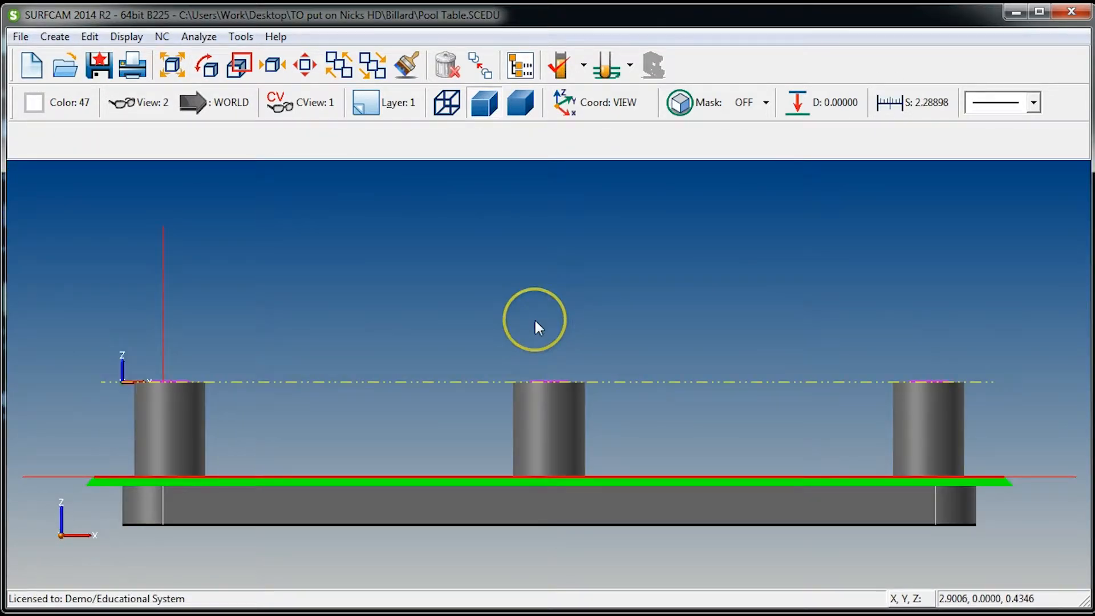
key(7)
scroll(610, 354, up, 6)
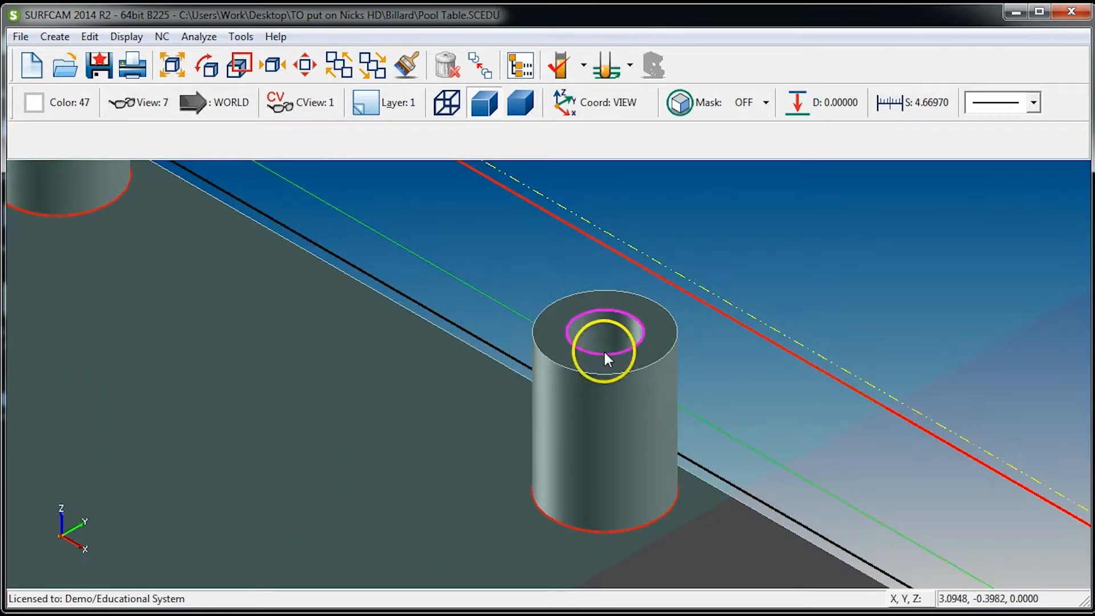
scroll(587, 343, down, 2)
scroll(587, 342, down, 2)
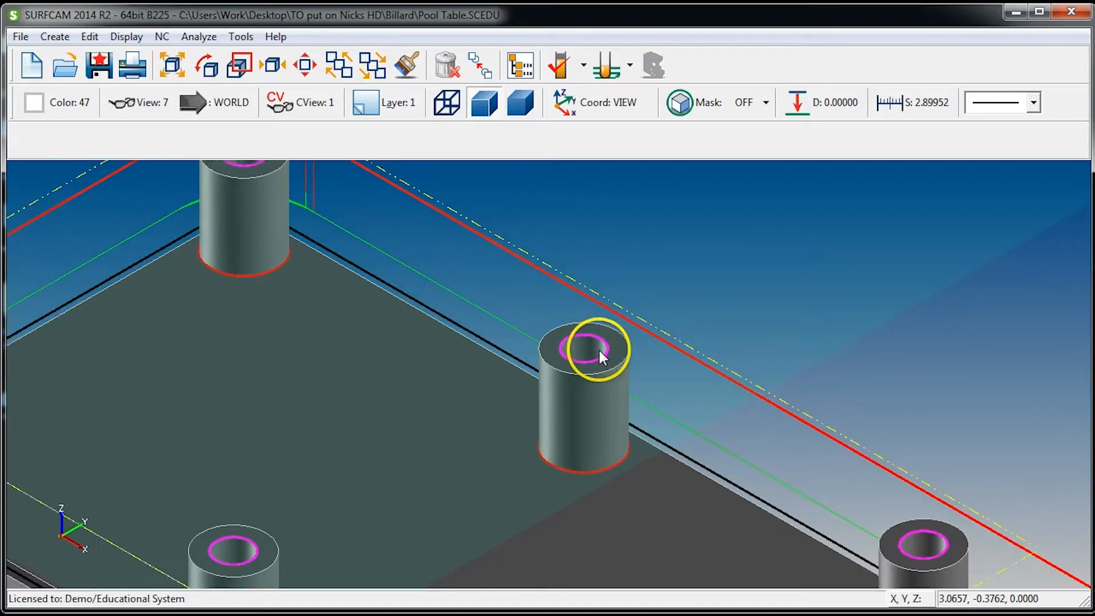
scroll(601, 348, down, 3)
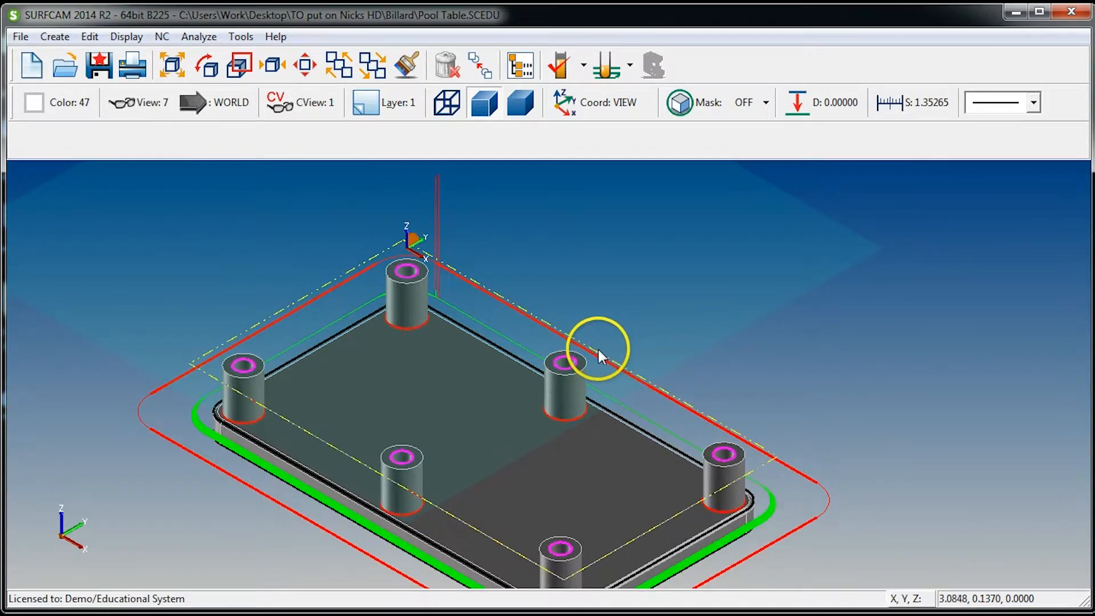
Inspect the posts, their holes and the plate's chamfered corner in the isometric view
scroll(302, 364, up, 5)
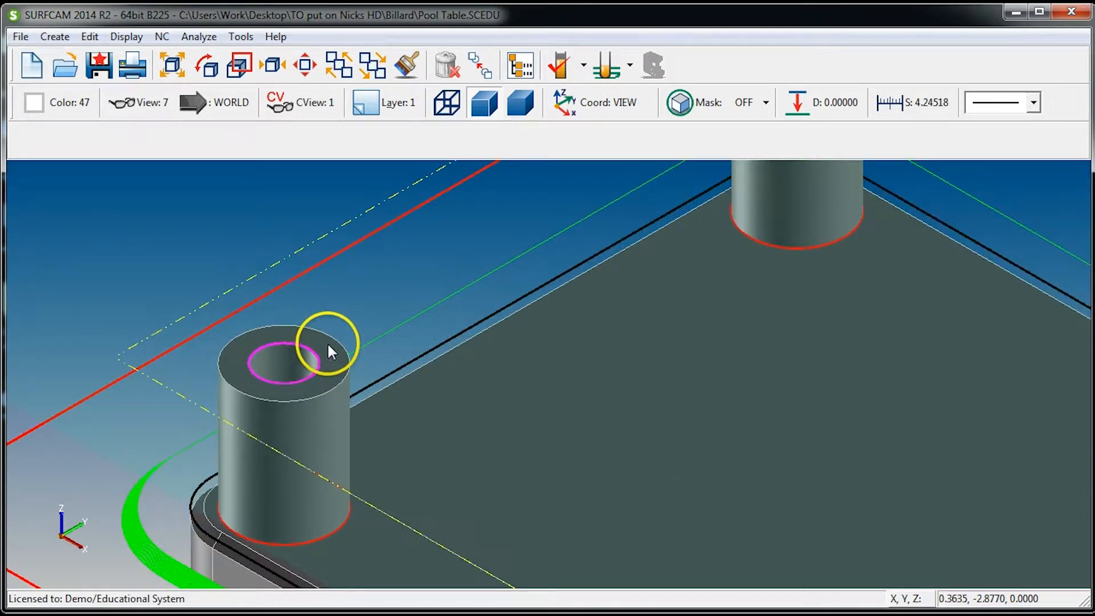
scroll(328, 345, up, 3)
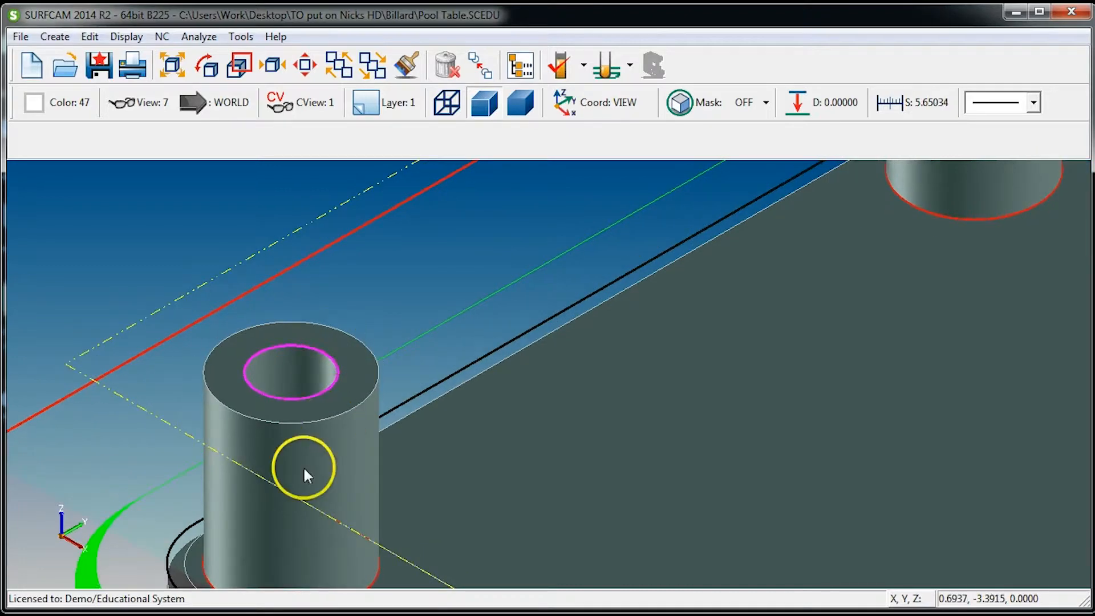
scroll(230, 499, down, 3)
scroll(274, 524, up, 8)
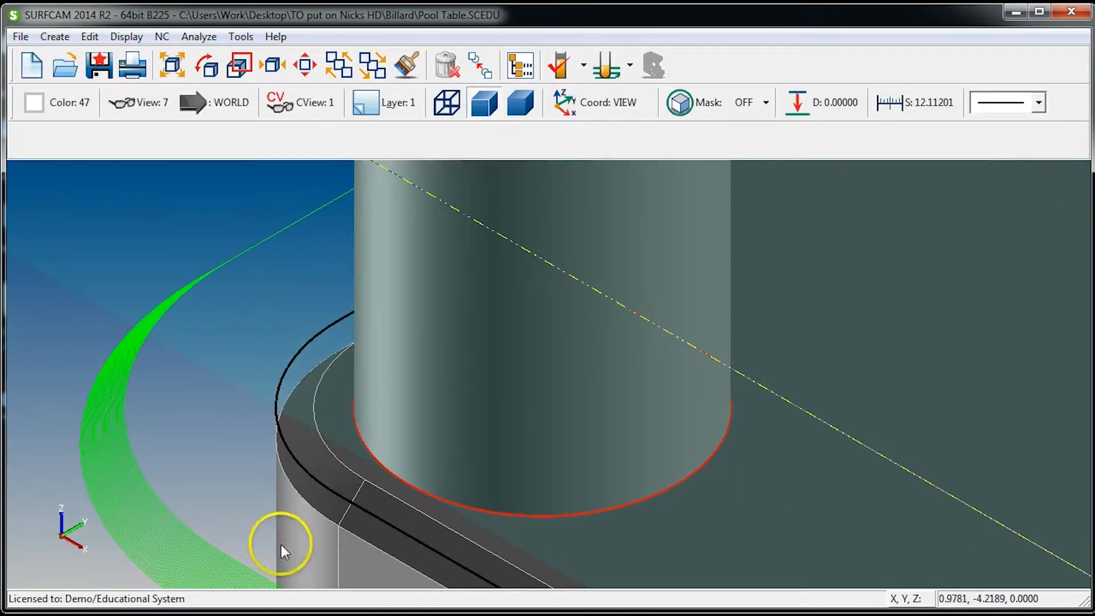
scroll(422, 494, down, 6)
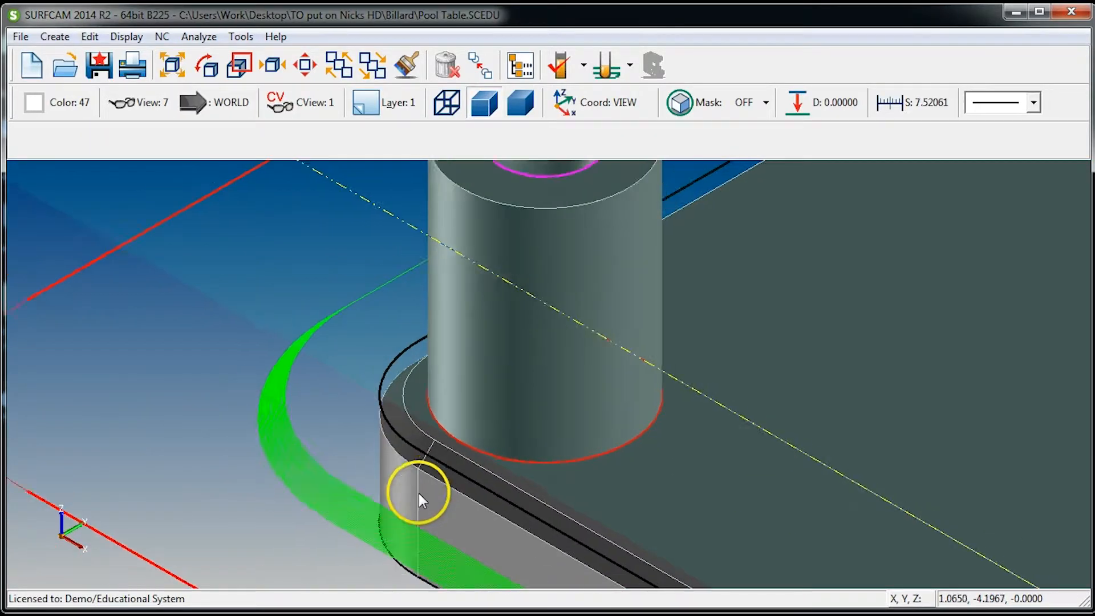
scroll(481, 436, down, 3)
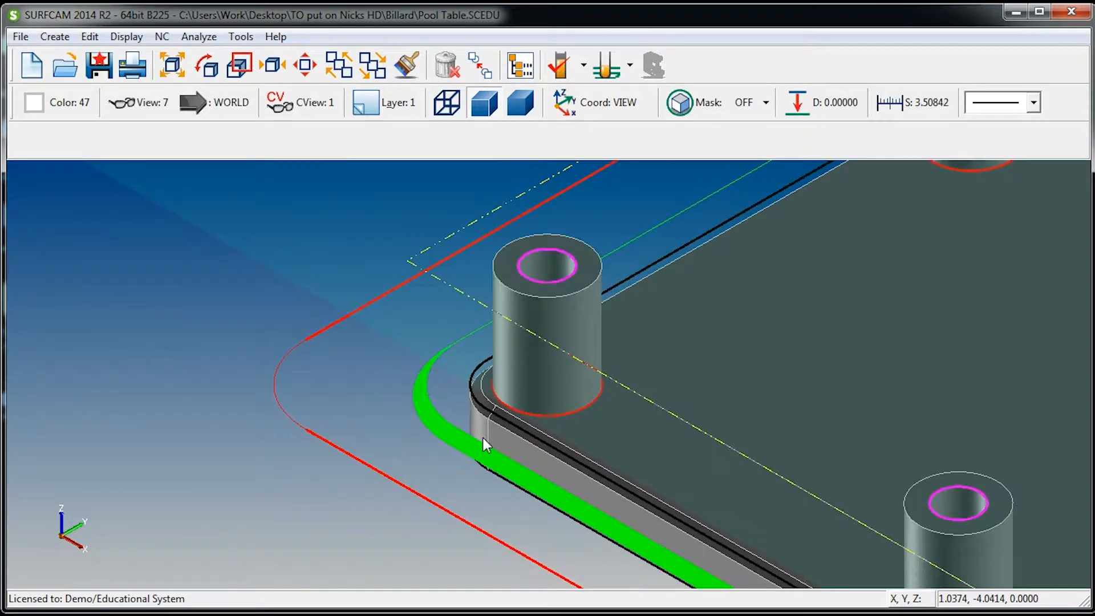
scroll(481, 440, down, 1)
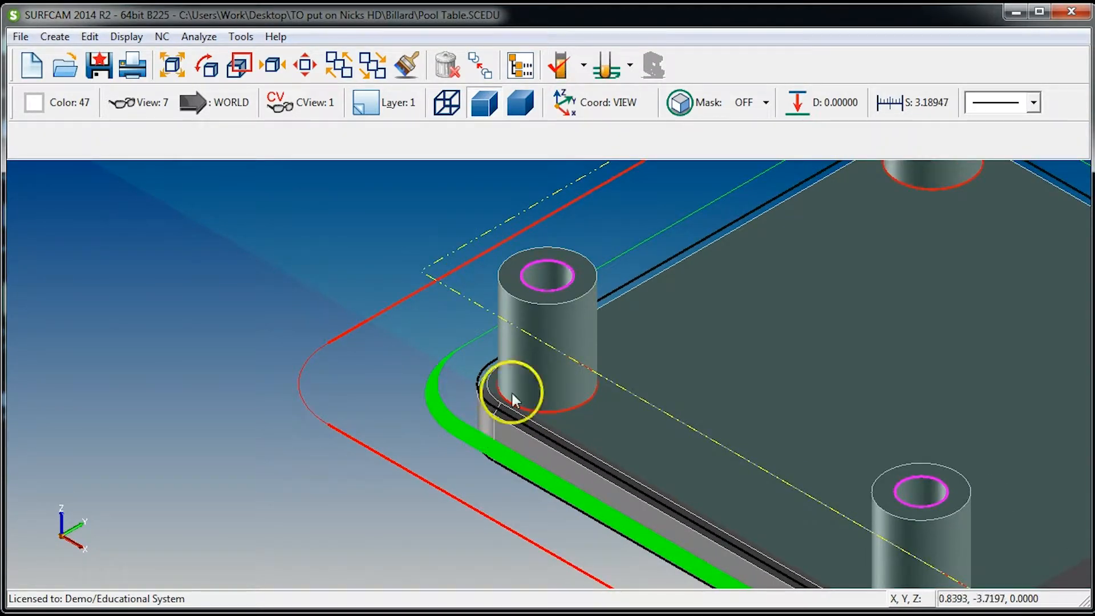
scroll(611, 271, up, 3)
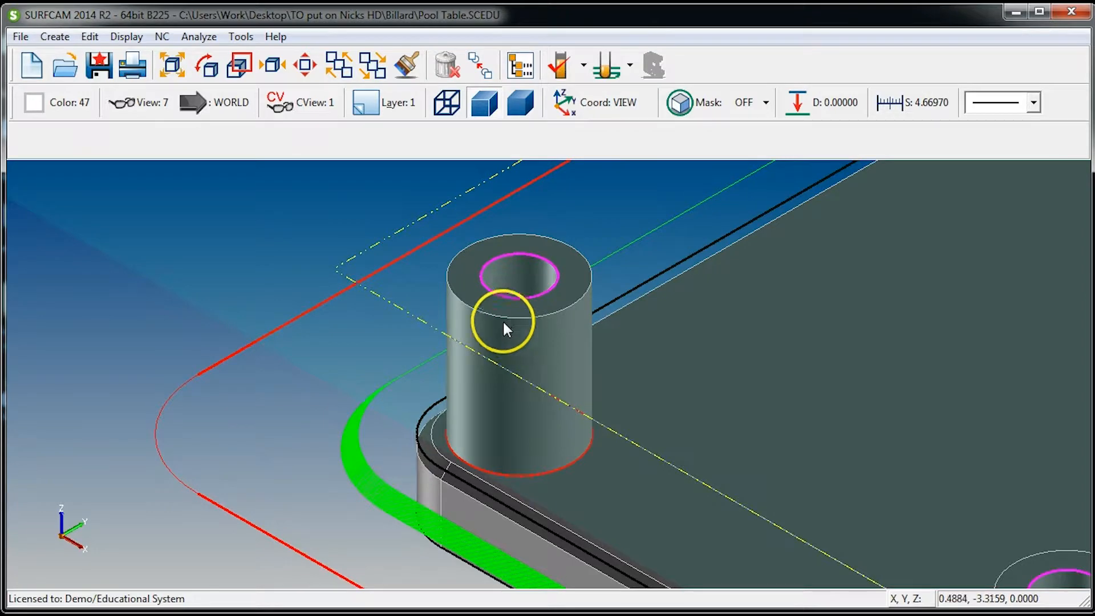
scroll(812, 461, down, 10)
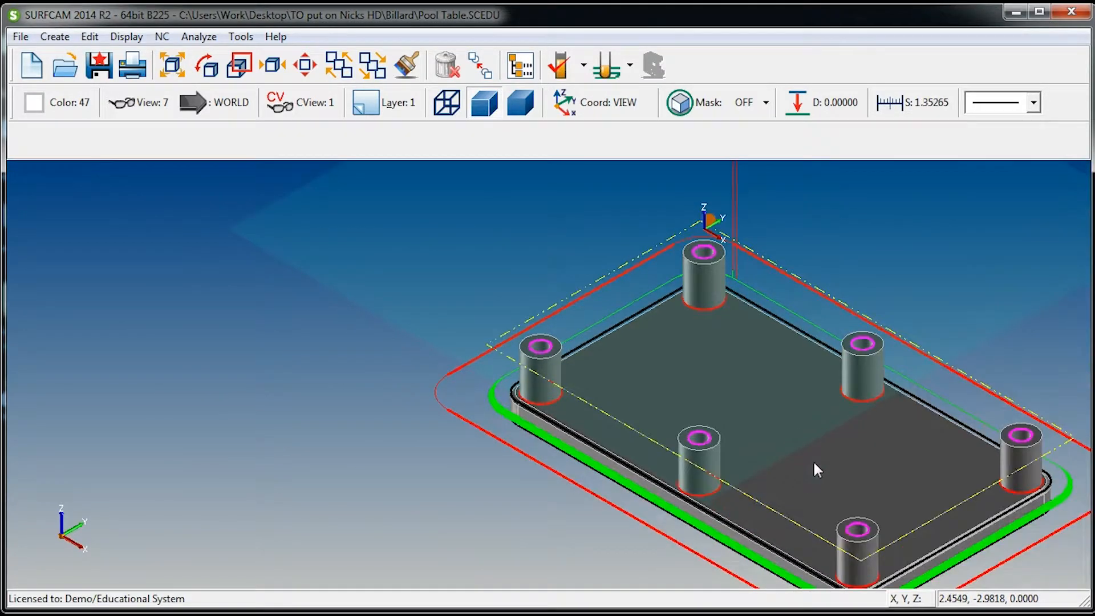
scroll(812, 460, up, 2)
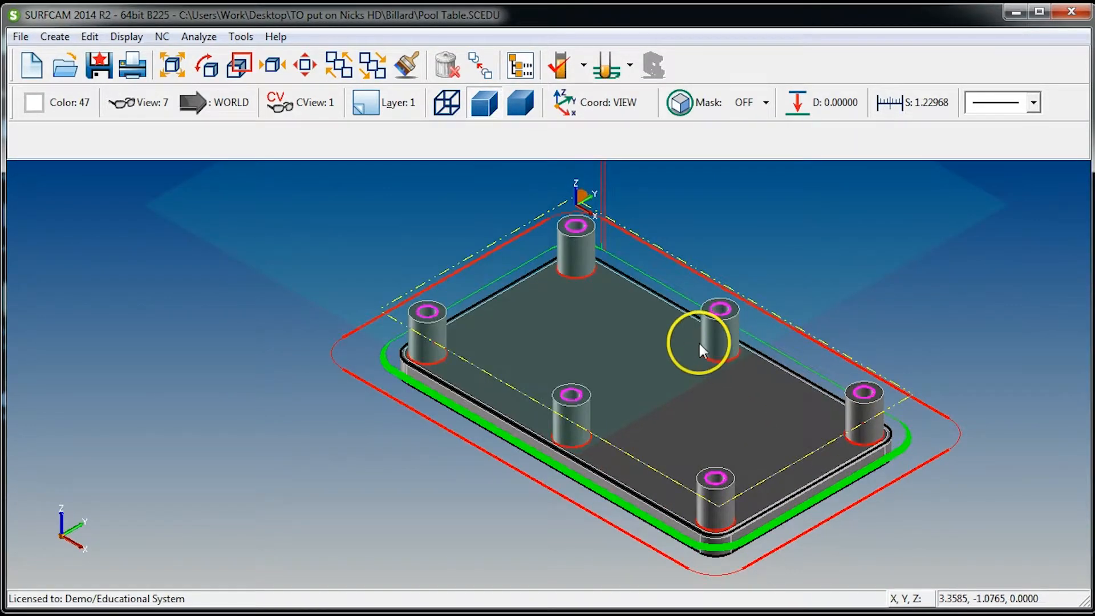
scroll(691, 488, up, 5)
scroll(577, 393, up, 2)
scroll(577, 400, down, 2)
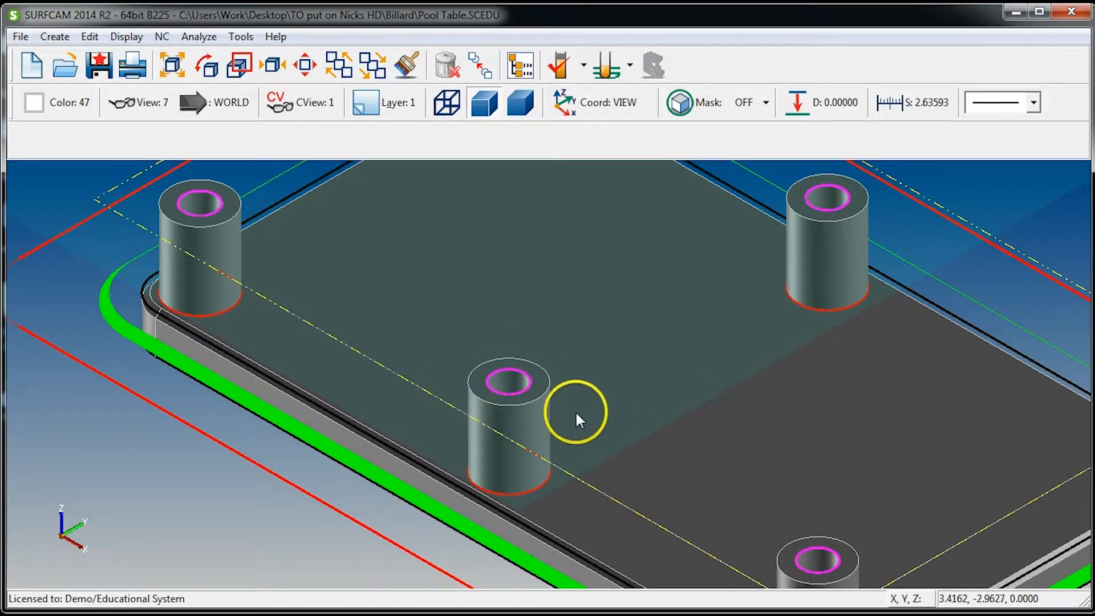
scroll(576, 415, down, 2)
middle_drag(583, 437, 584, 416)
scroll(542, 495, down, 5)
middle_drag(541, 491, 709, 440)
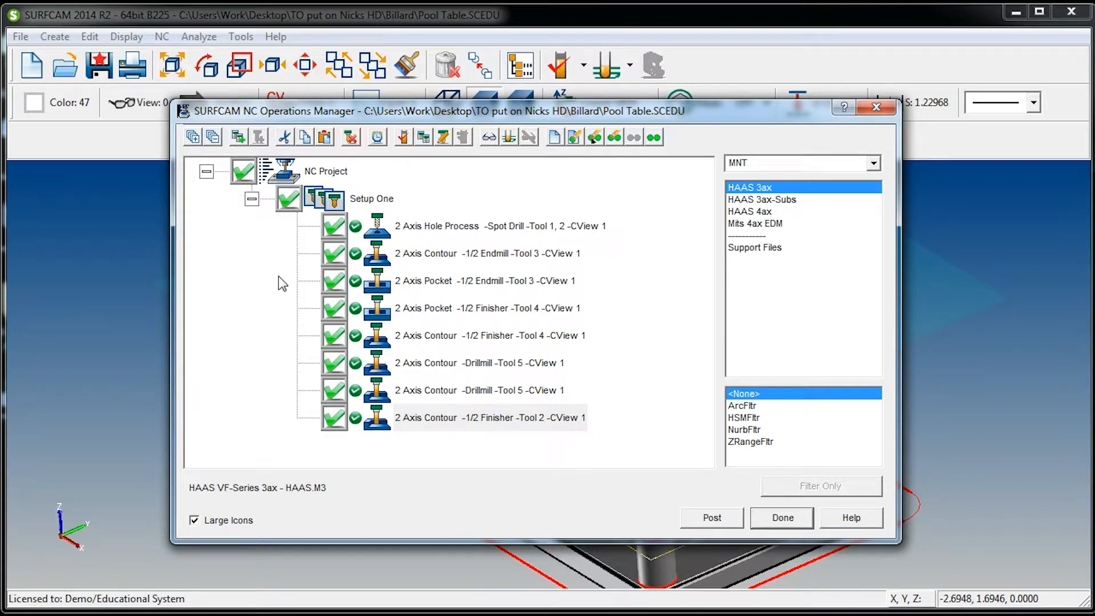
Review the operations in the NC Operations Manager, comparing the tool numbers of the 1/2 Finisher pocket and last contour
click(494, 225)
click(498, 255)
click(502, 308)
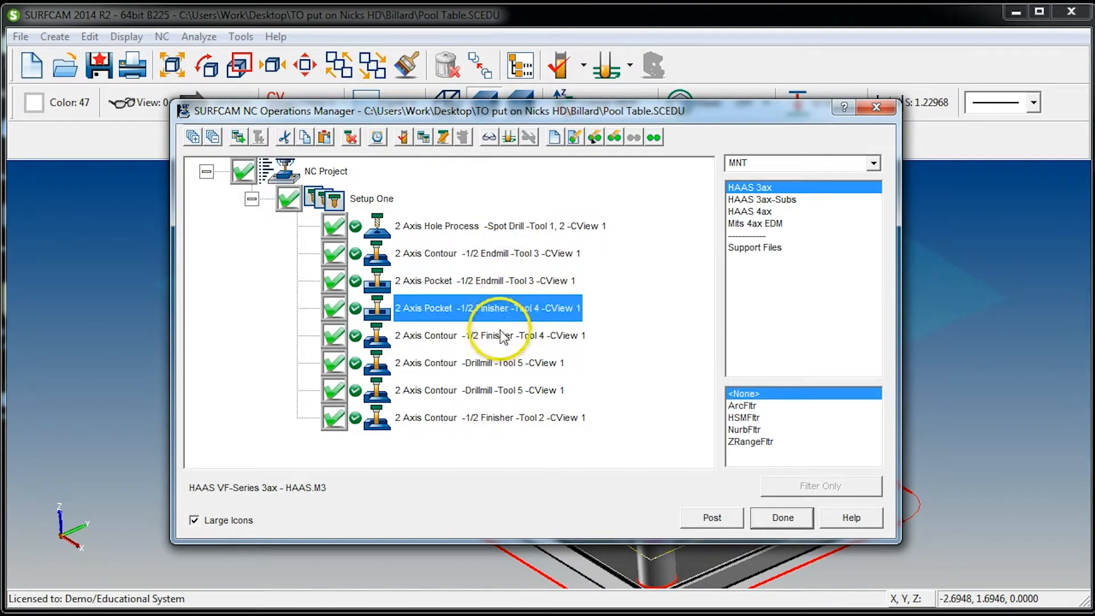
click(515, 422)
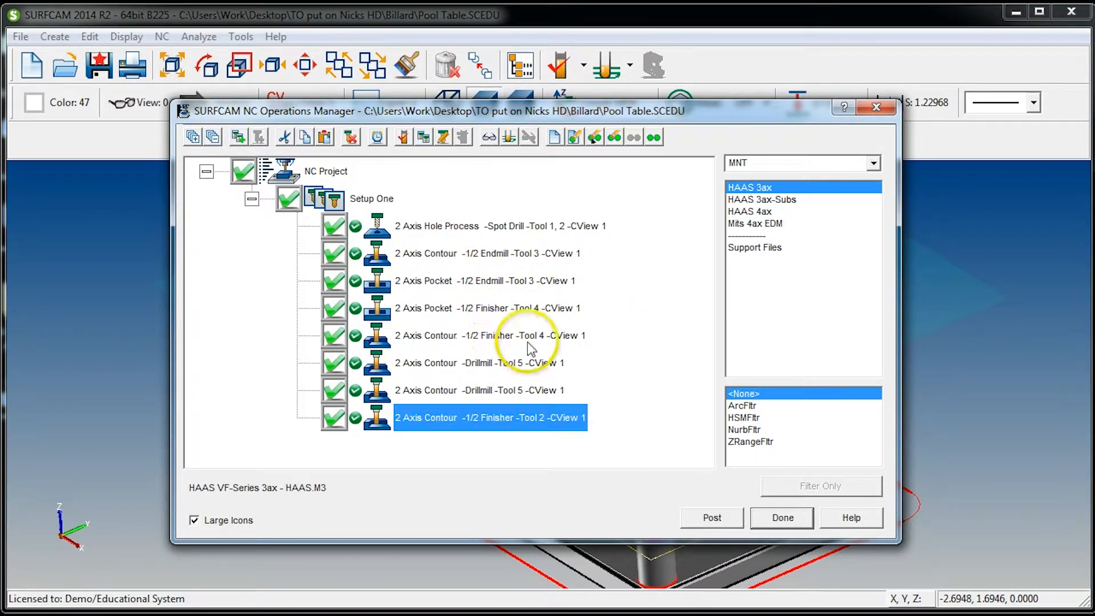
click(500, 309)
Set the last contour's tool number, length offset and diameter offset to 4 and regenerate it with the original geometry
right_click(524, 421)
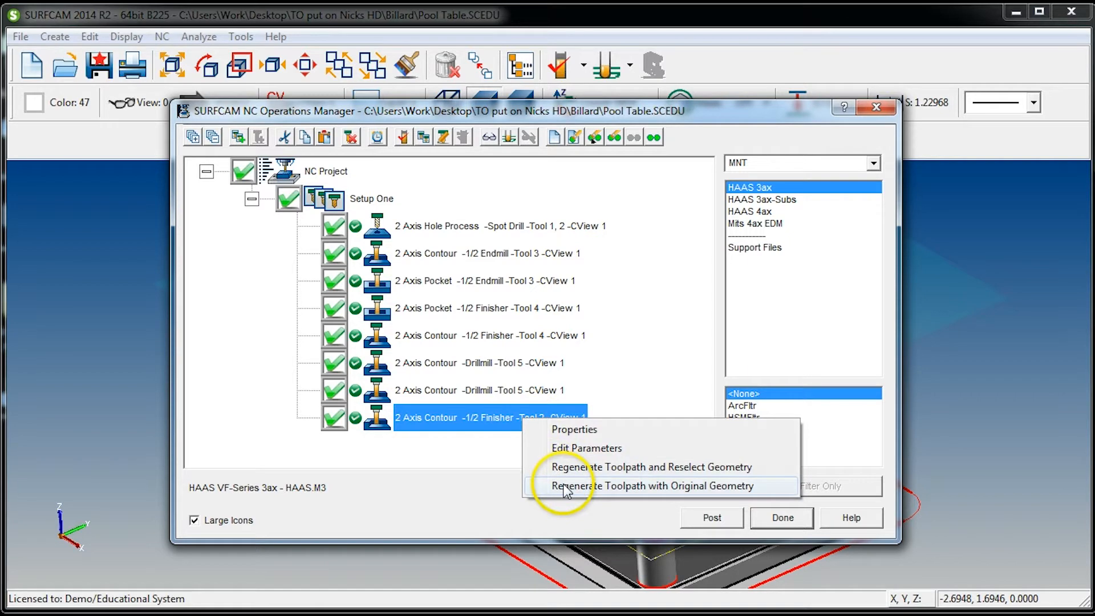
click(541, 484)
text(4)
key(Tab)
text(4)
key(Tab)
text(4)
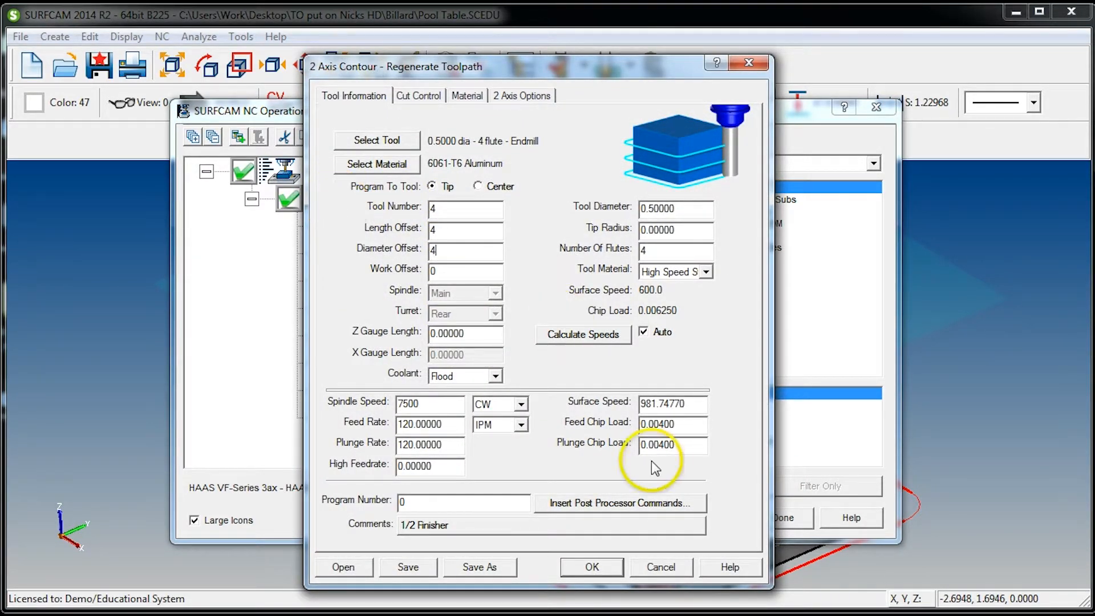
click(592, 567)
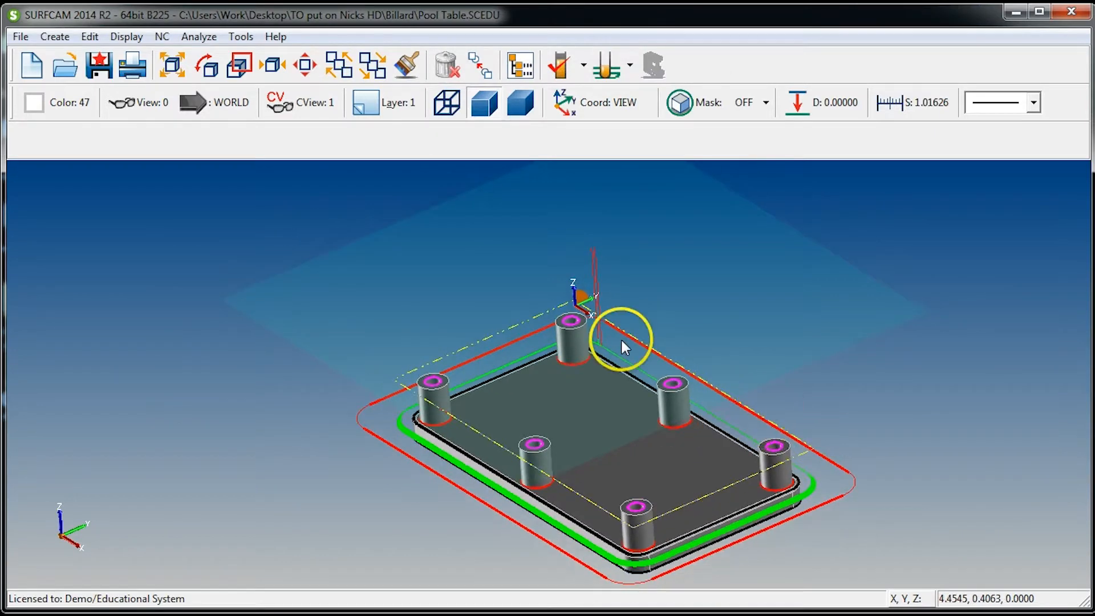
Delete the displayed green chamfer toolpath from around the plate
right_click(580, 244)
click(636, 479)
click(580, 246)
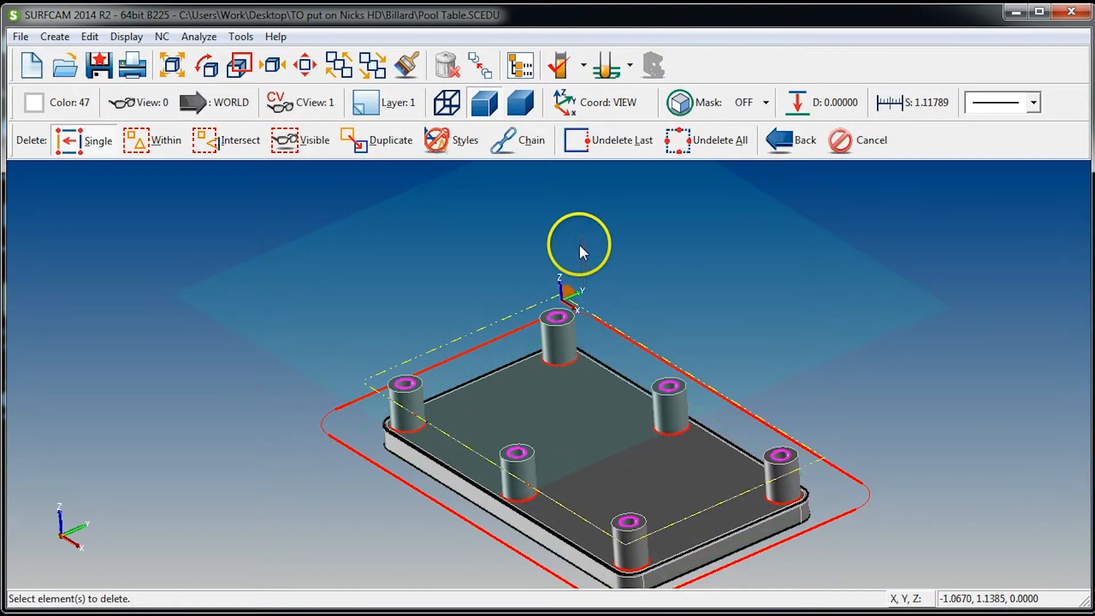
Exit deletion and show the whole pool table part in the isometric view, View 7
key(Escape)
key(7)
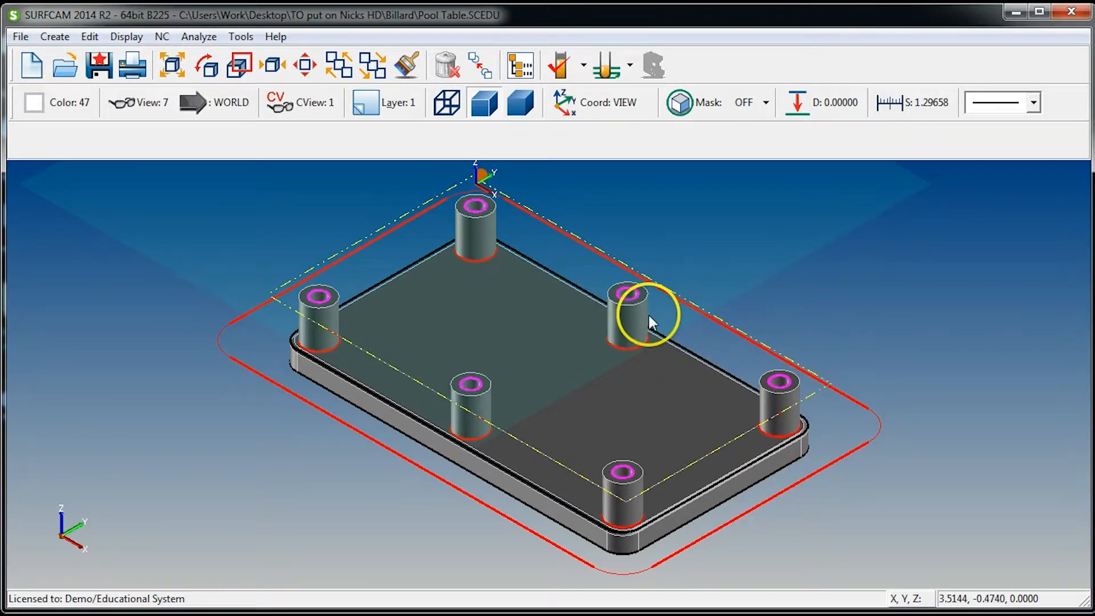
scroll(589, 371, down, 3)
scroll(508, 324, up, 4)
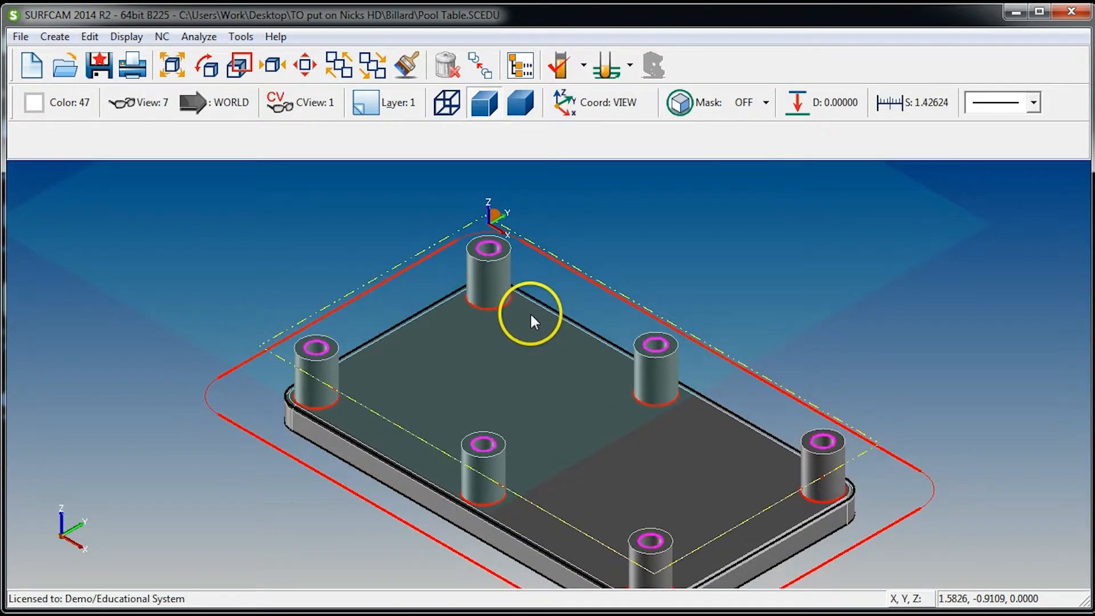
scroll(530, 313, down, 2)
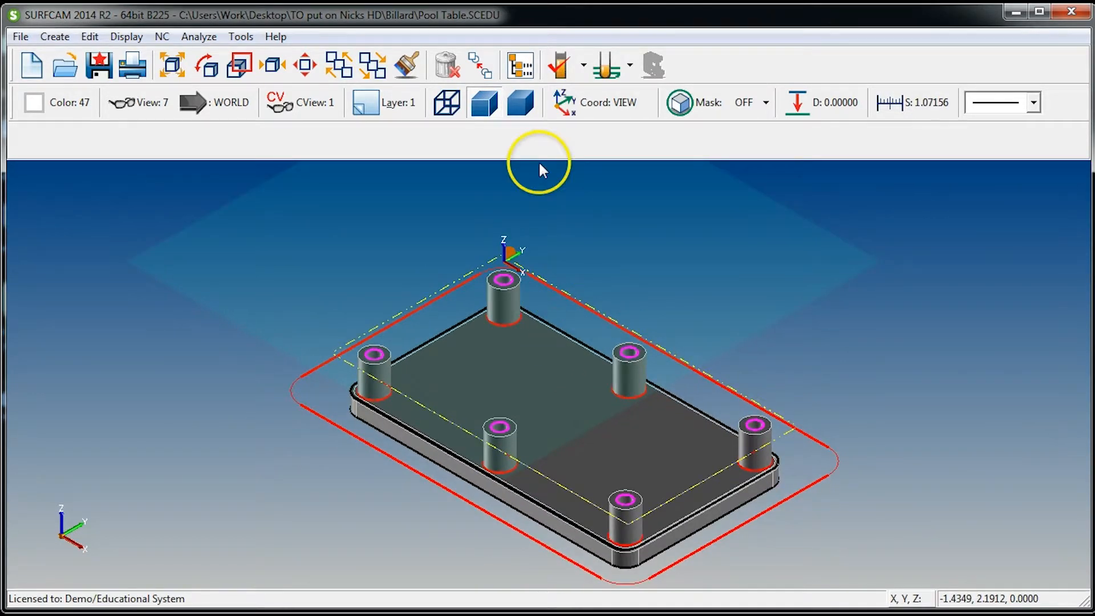
Try to display the toolpath of the 1/2 Endmill 2 Axis Contour operation with Tool 3 from the NC Operations Manager
click(521, 64)
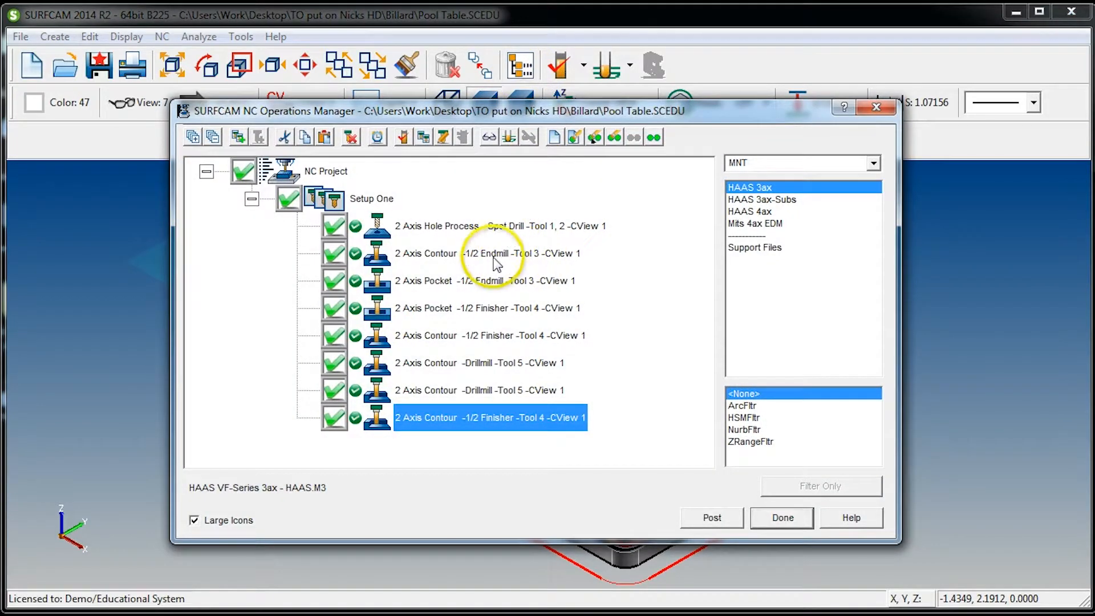
click(493, 259)
click(489, 136)
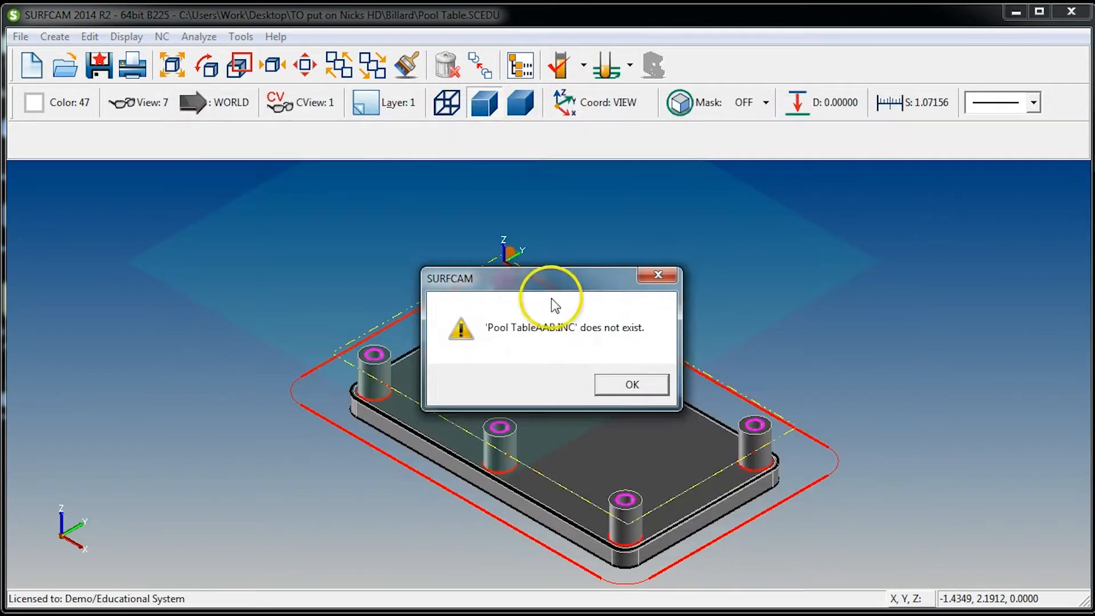
click(617, 383)
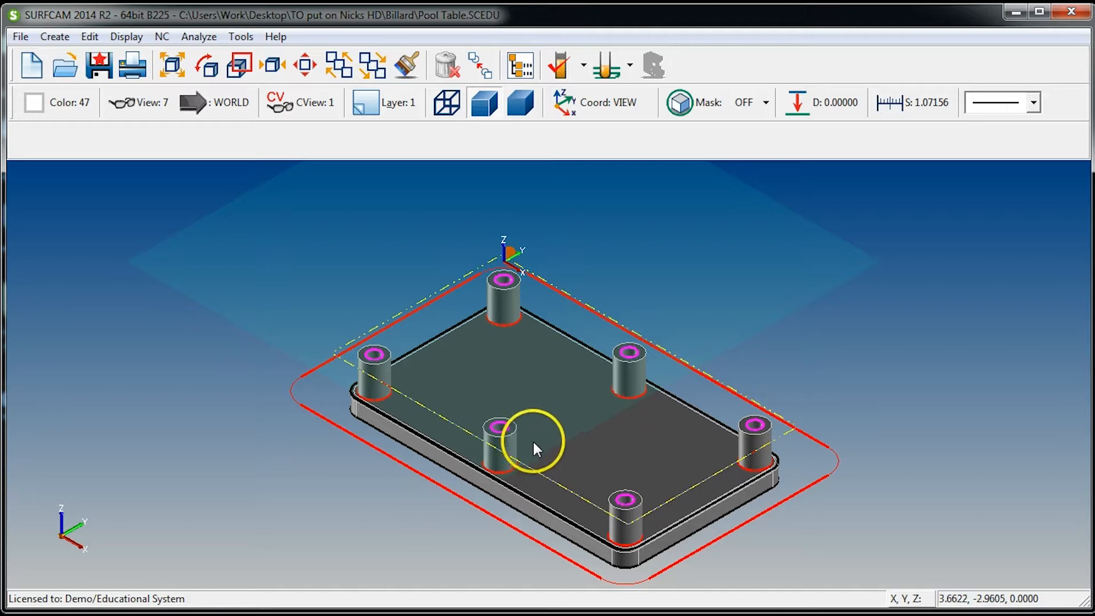
Examine the plate, its chamfered edge, the six posts and the surrounding contour from several angles
scroll(533, 440, up, 4)
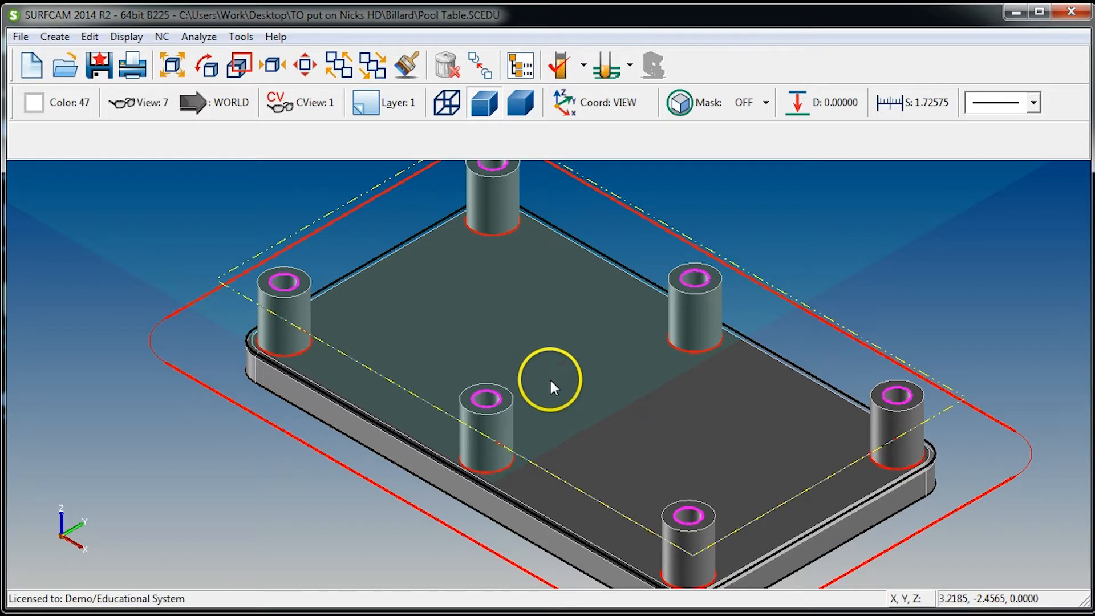
scroll(549, 377, down, 2)
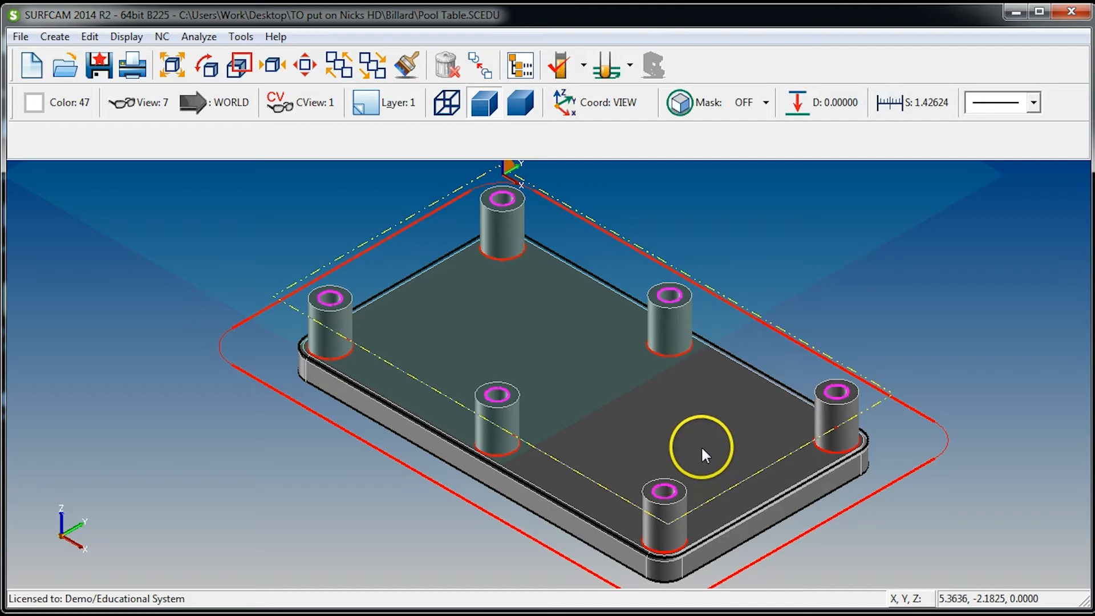
mouse_move(705, 423)
middle_down()
mouse_move(699, 406)
mouse_move(672, 420)
mouse_move(702, 426)
mouse_move(691, 427)
middle_up()
scroll(692, 428, down, 6)
middle_drag(678, 350, 633, 360)
scroll(653, 389, up, 3)
scroll(654, 388, up, 2)
scroll(612, 447, up, 2)
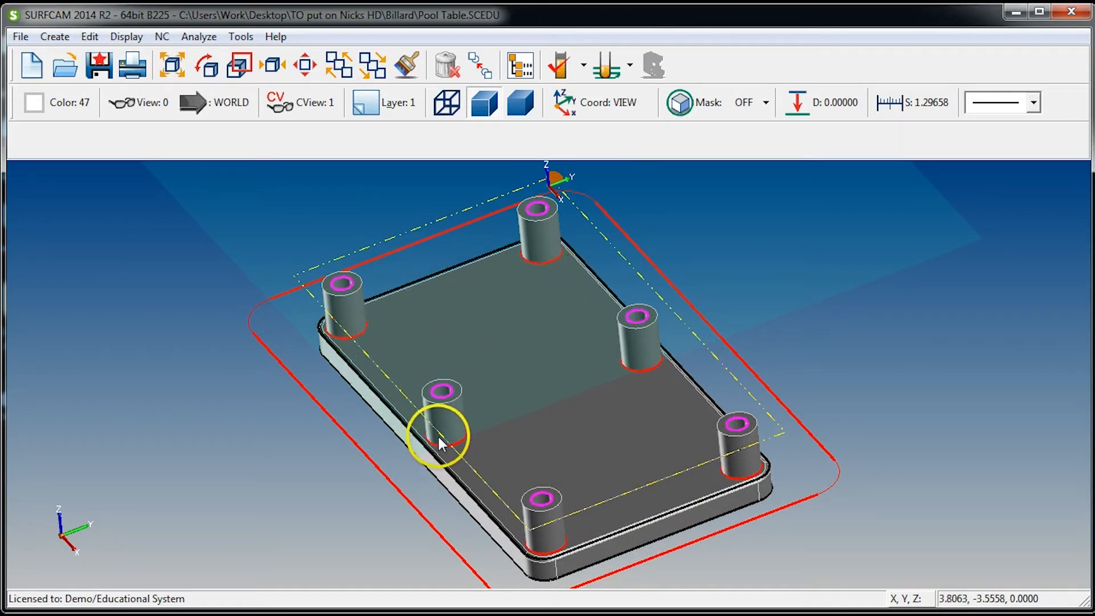
middle_drag(457, 419, 469, 403)
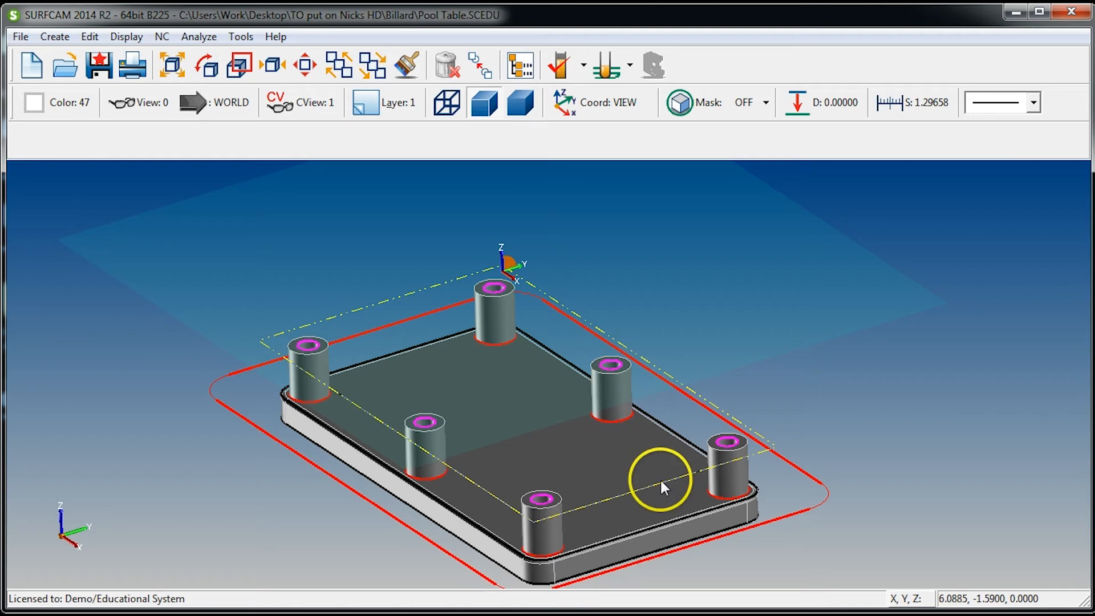
middle_drag(671, 471, 716, 436)
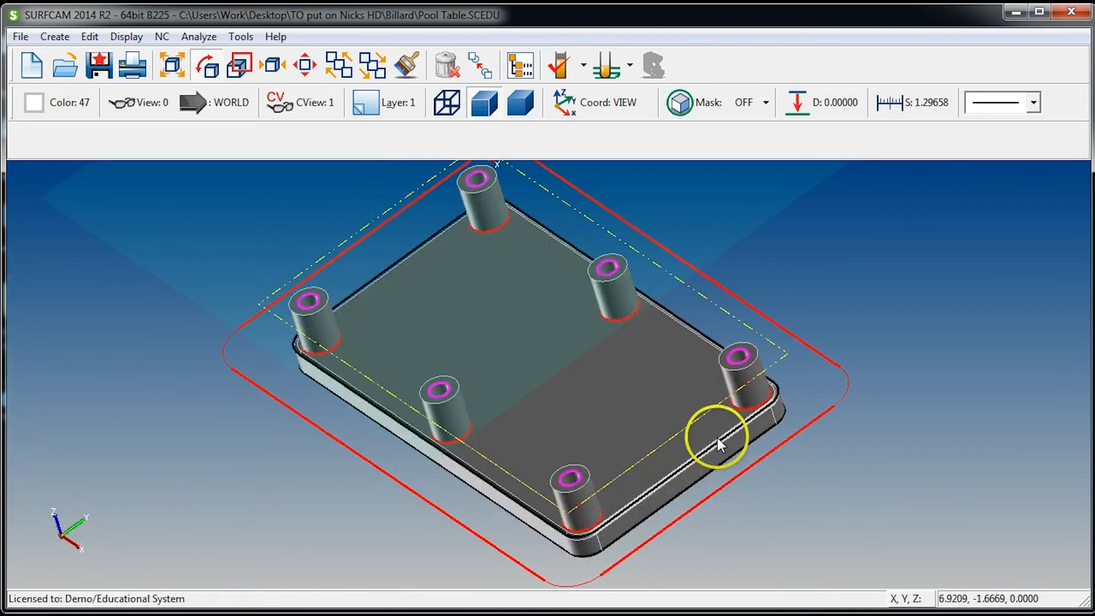
middle_drag(482, 278, 499, 355)
scroll(499, 355, up, 3)
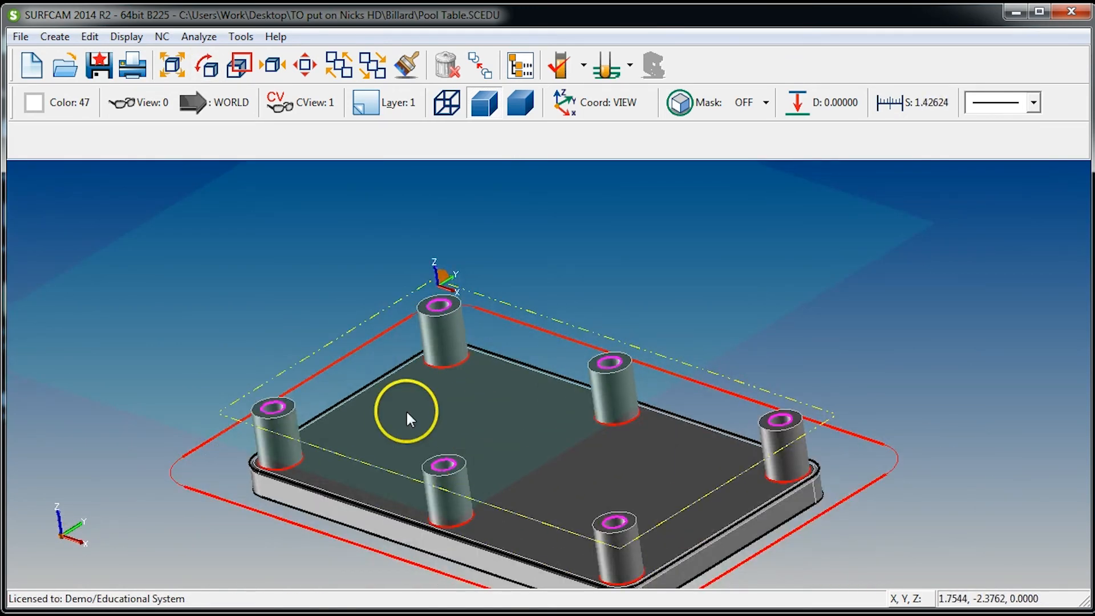
middle_drag(473, 419, 514, 477)
scroll(515, 478, down, 3)
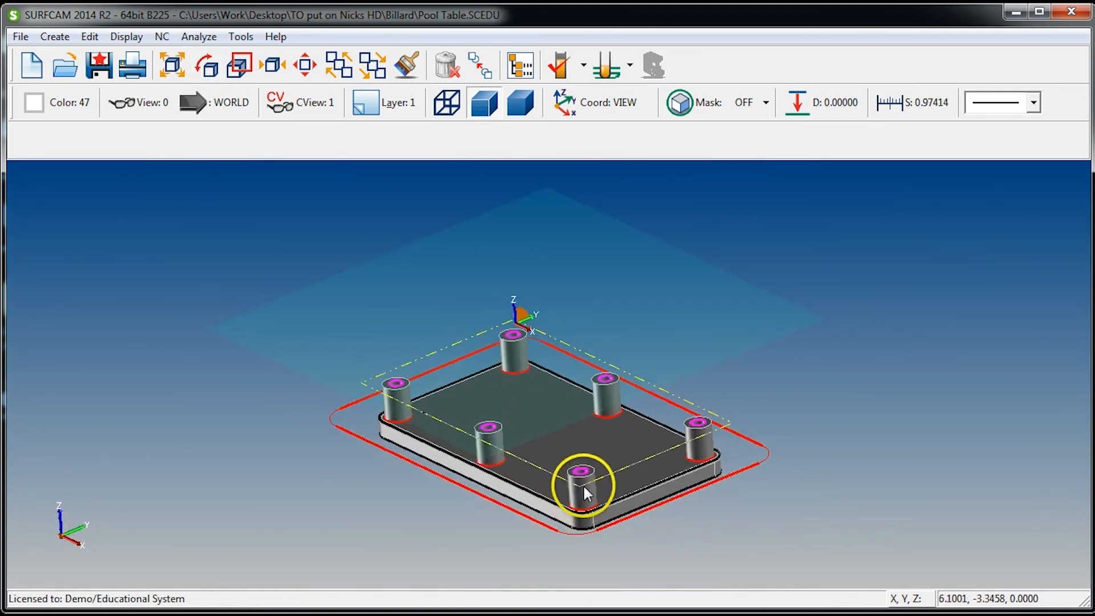
scroll(582, 480, up, 2)
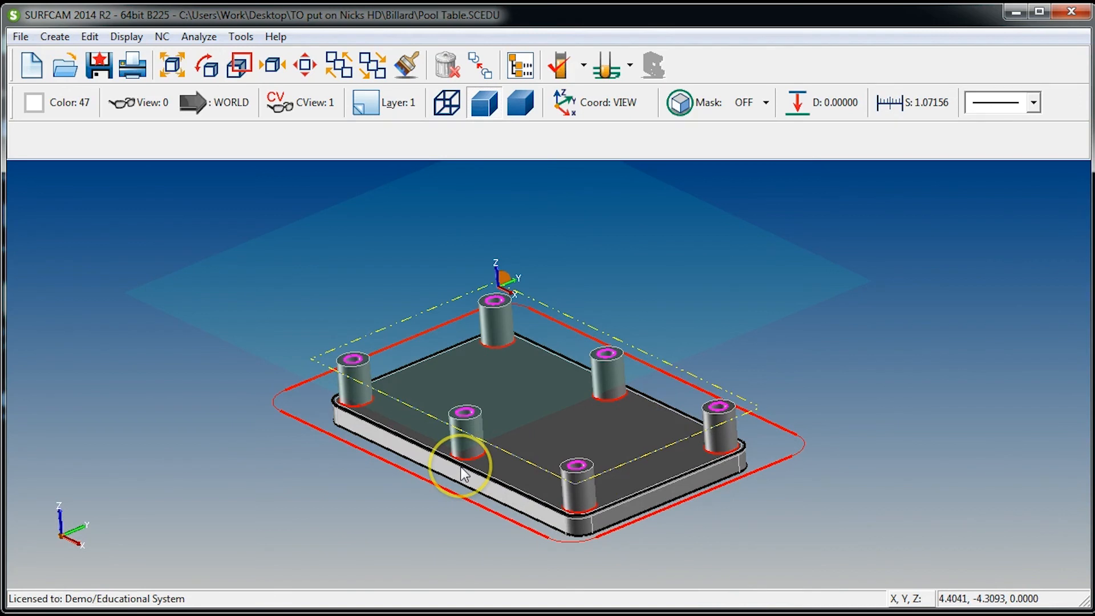